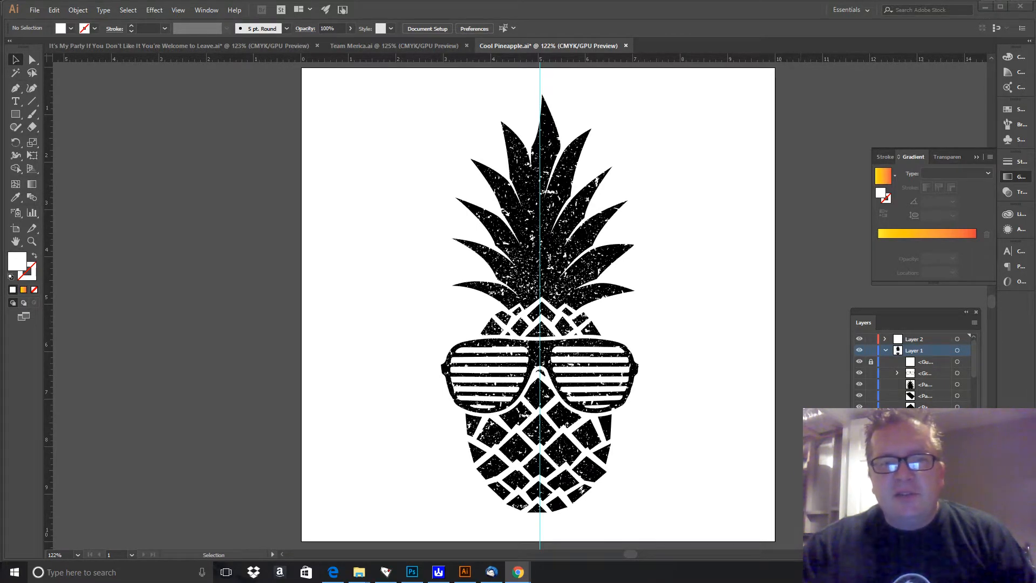
Switch to Illustrator and lock Layer 2, which holds the white distress texture over the pineapple.
{"action": "left_click", "coordinate": [592, 253]}
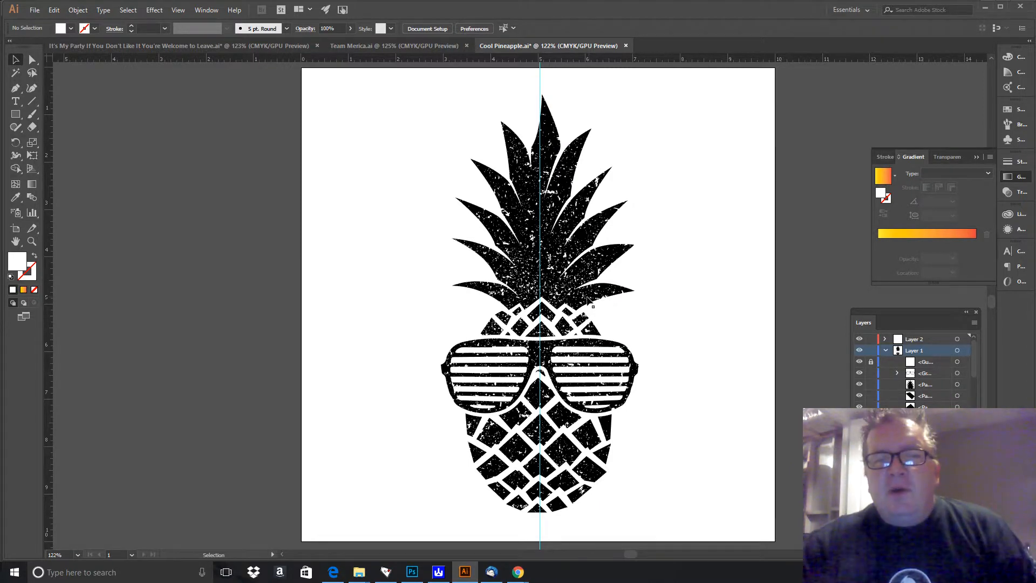
{"action": "left_click", "coordinate": [605, 298]}
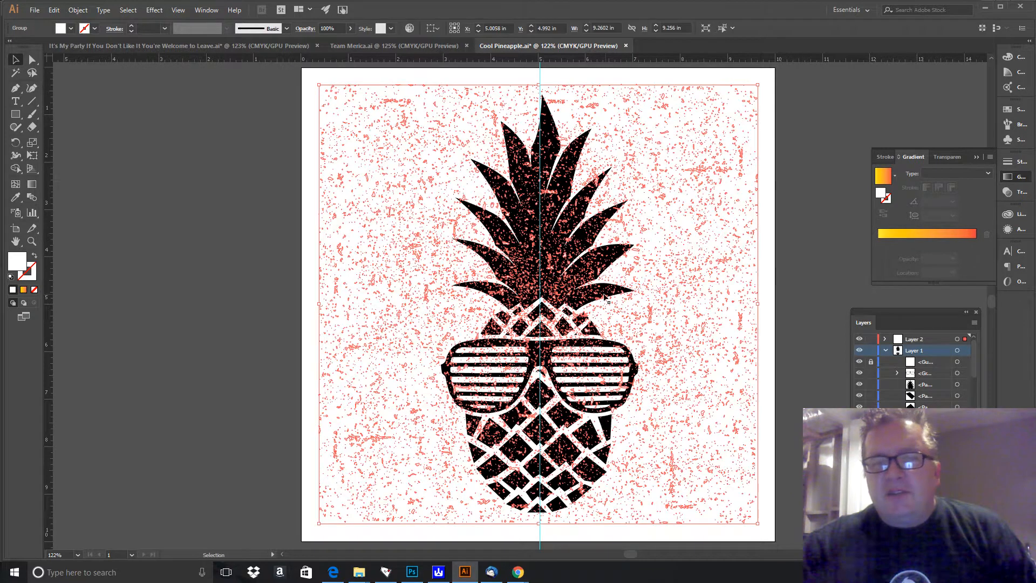
{"action": "left_click", "coordinate": [267, 312]}
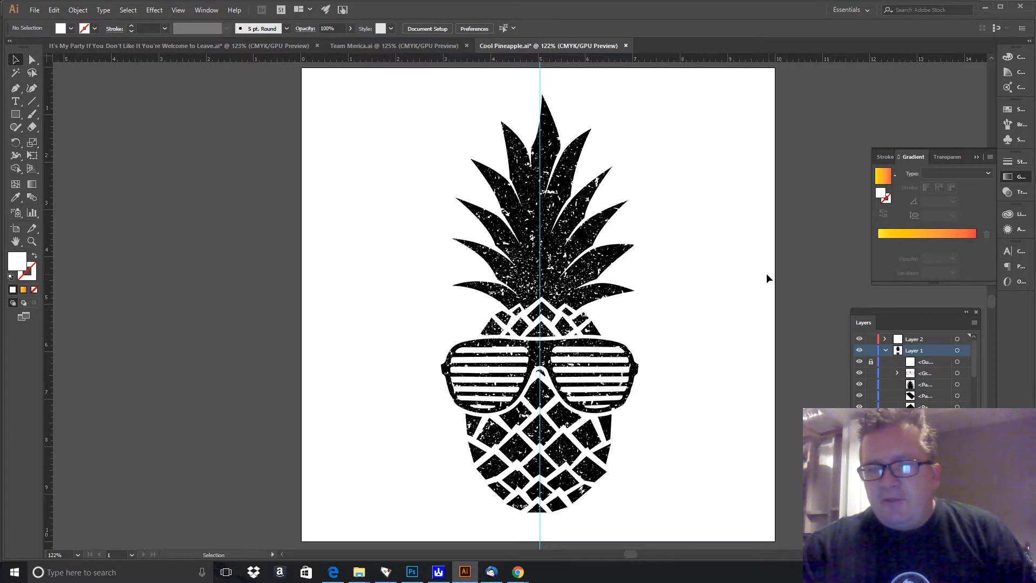
{"action": "left_click", "coordinate": [946, 340]}
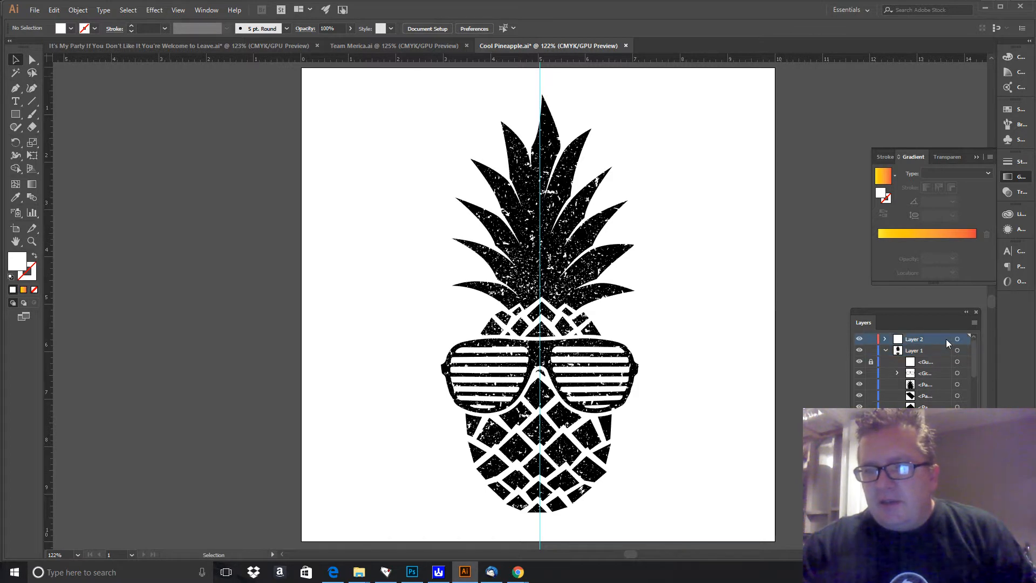
{"action": "left_click", "coordinate": [956, 339]}
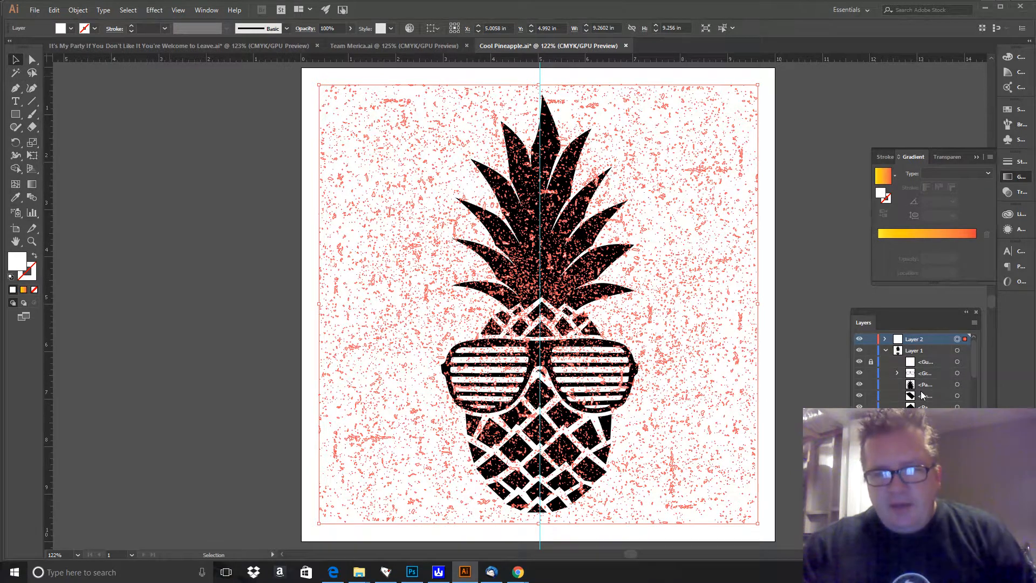
{"action": "left_click", "coordinate": [870, 339]}
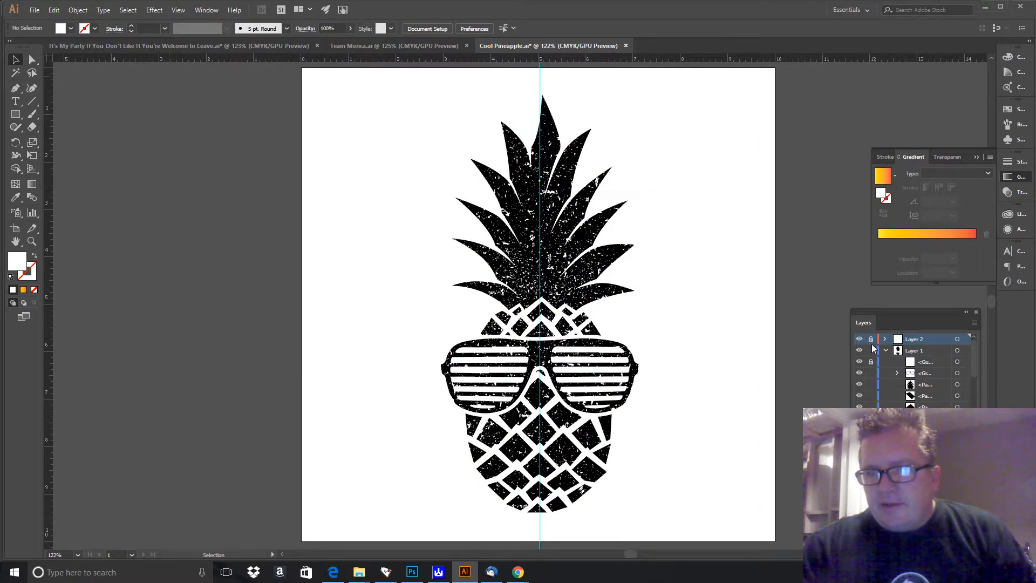
Lock the sunglasses group and the leaf crown path in Layer 1, keeping only the pineapple body segments selected.
{"action": "left_click", "coordinate": [594, 237]}
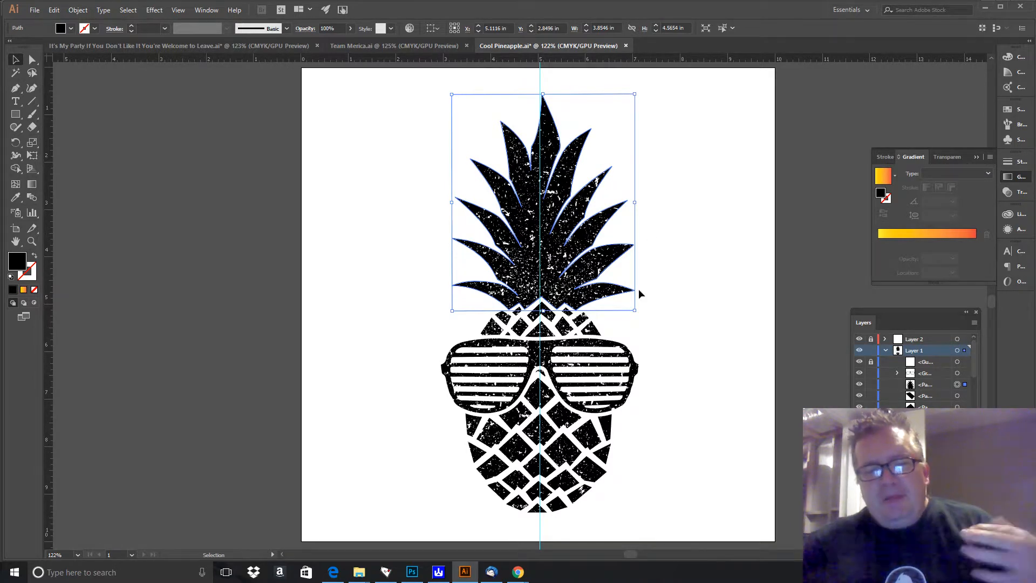
{"action": "left_click", "coordinate": [568, 453]}
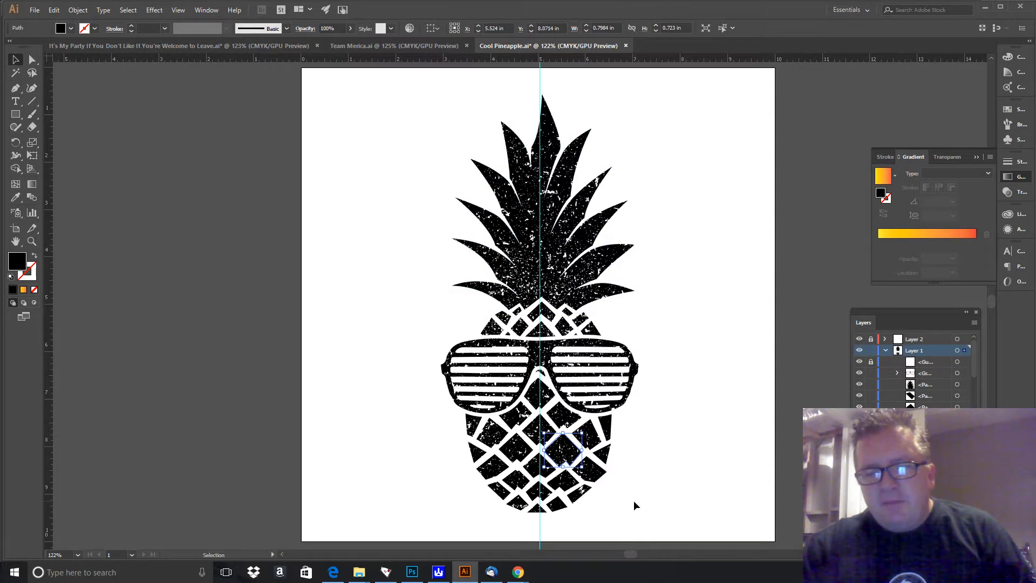
{"action": "left_click", "coordinate": [870, 374]}
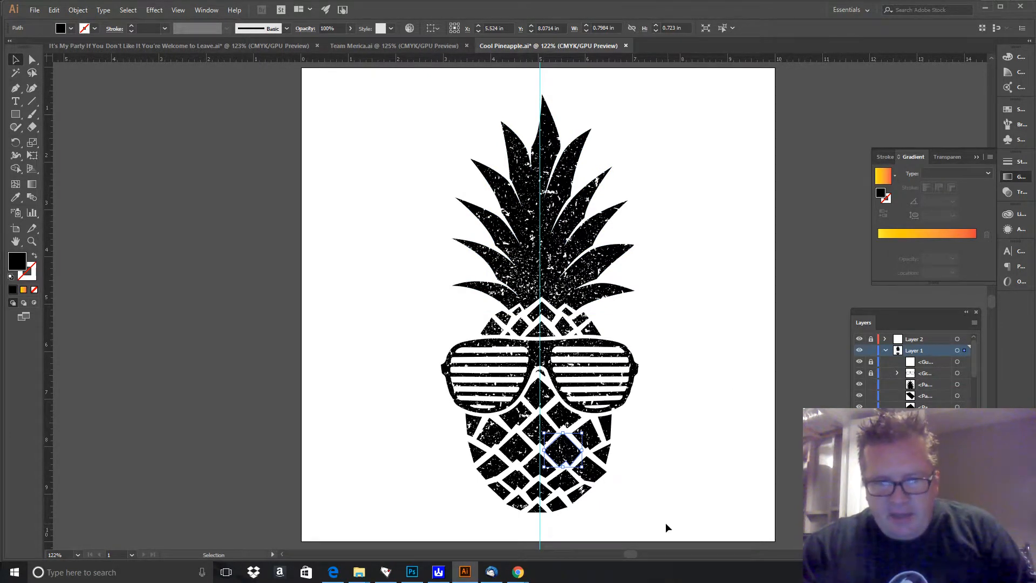
{"action": "left_click_drag", "start_coordinate": [665, 522], "coordinate": [373, 308]}
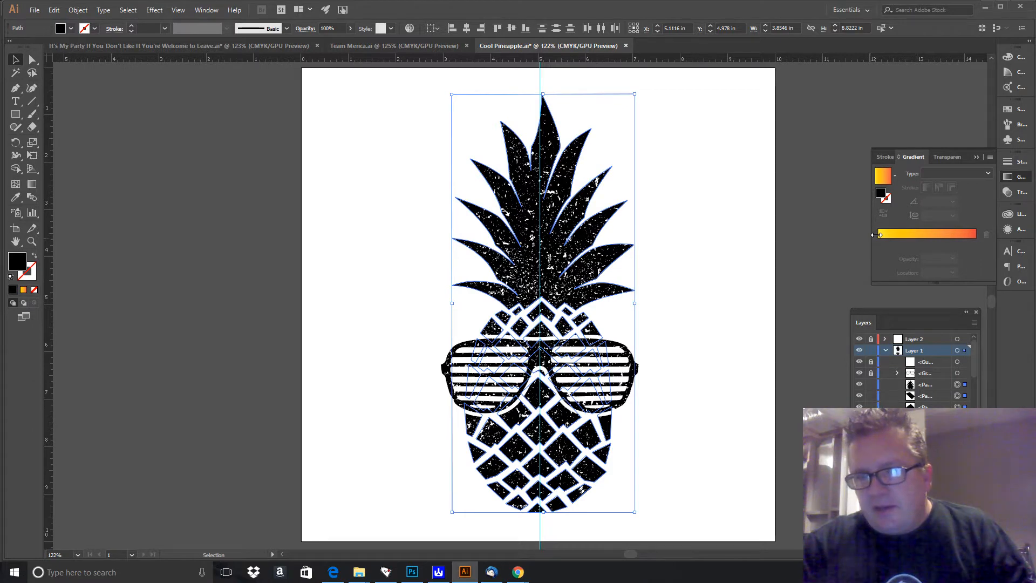
{"action": "left_click", "coordinate": [869, 385]}
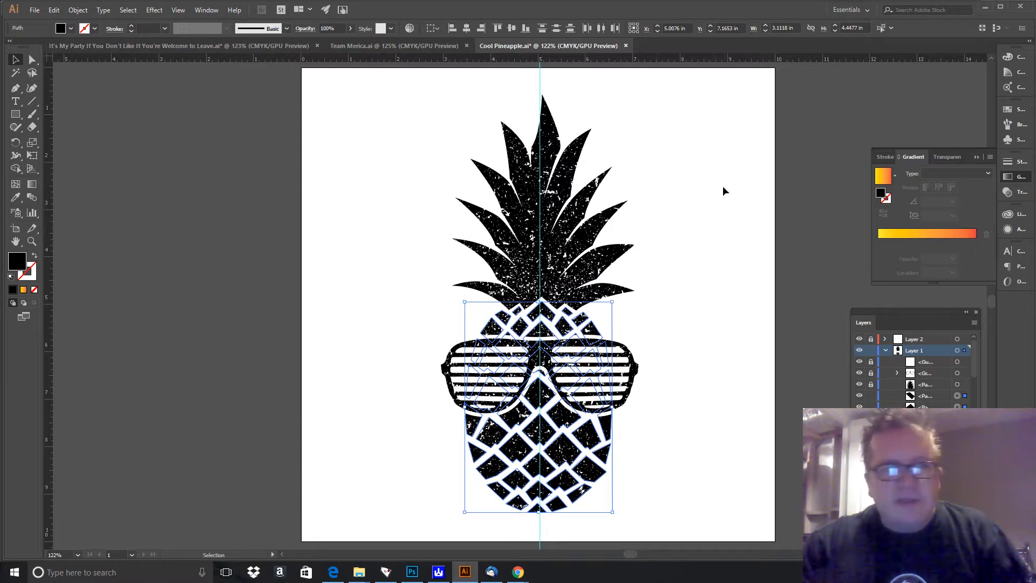
Fill the selected body segments with the yellow-to-red gradient, removing its two reddest stops and moving the orange stop to 100%.
{"action": "left_click", "coordinate": [23, 290]}
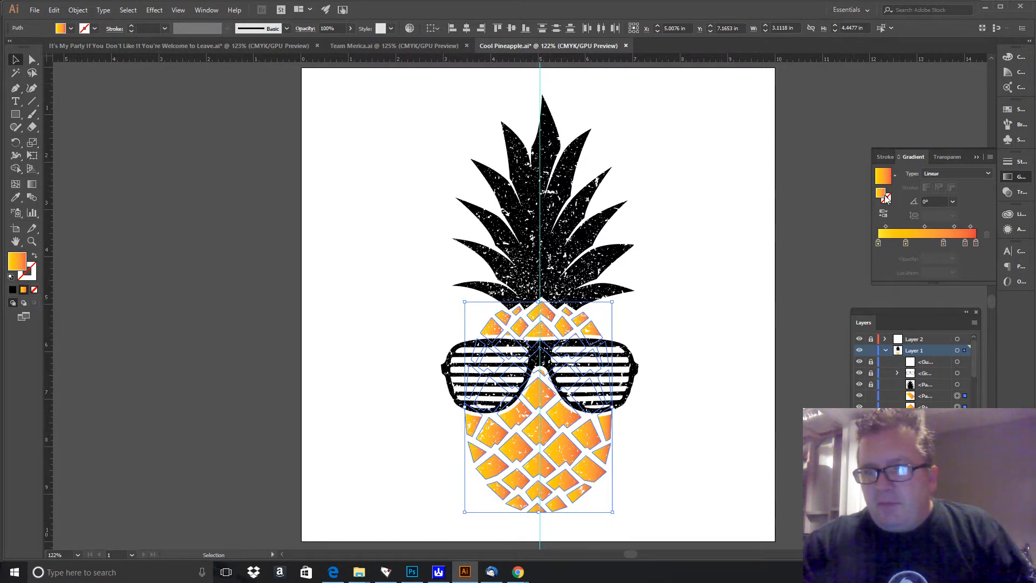
{"action": "left_click_drag", "start_coordinate": [974, 243], "coordinate": [999, 282]}
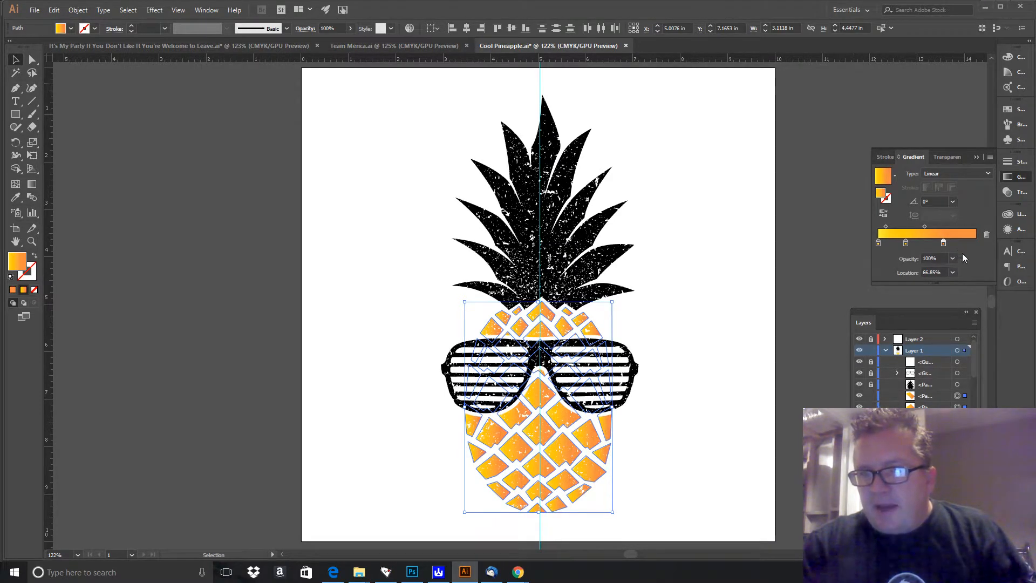
{"action": "left_click_drag", "start_coordinate": [944, 246], "coordinate": [959, 246]}
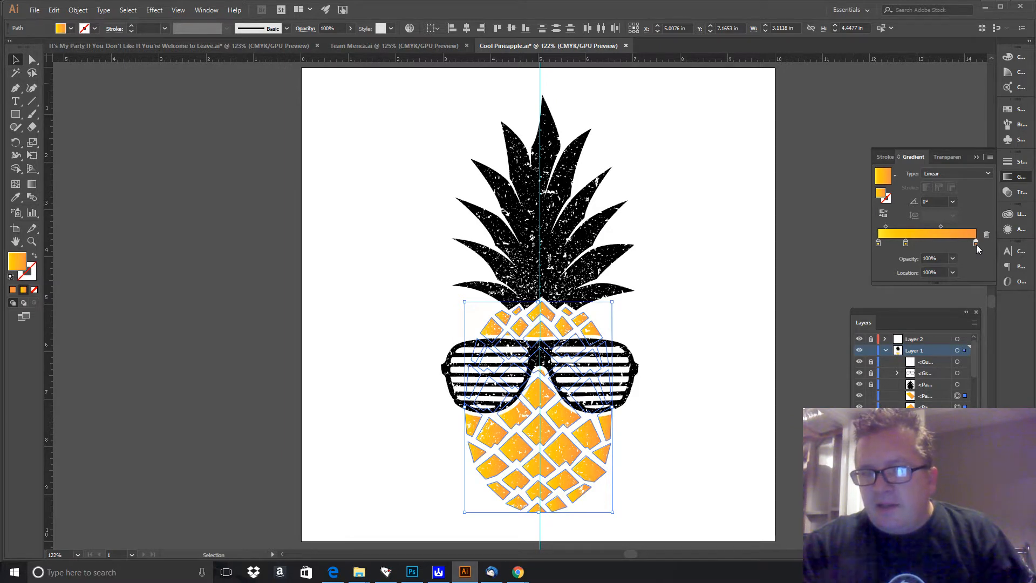
Make the body segments' gradient radial and move its middle stop to about 65%, then deselect the artwork.
{"action": "left_click", "coordinate": [961, 175]}
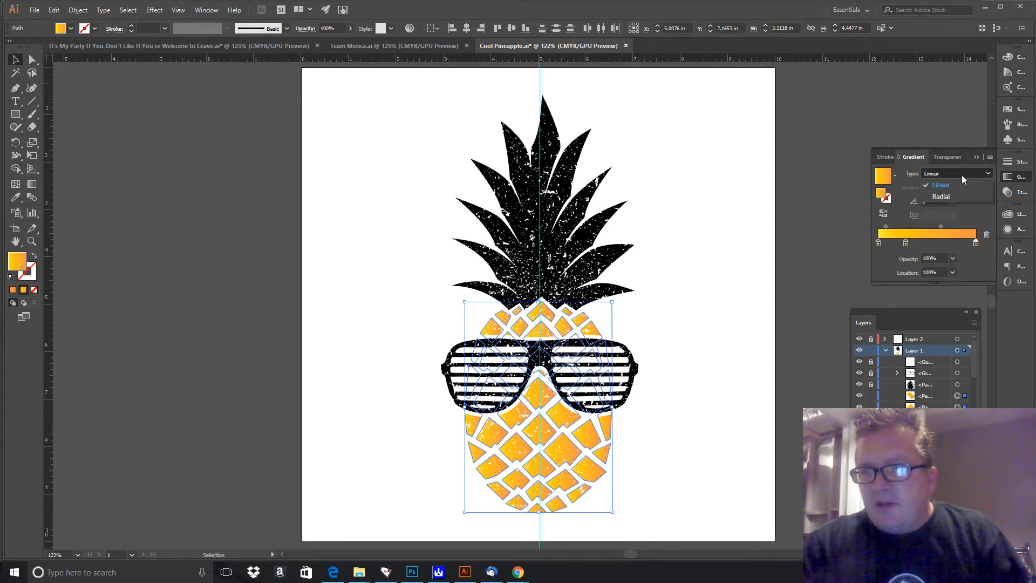
{"action": "left_click", "coordinate": [951, 196]}
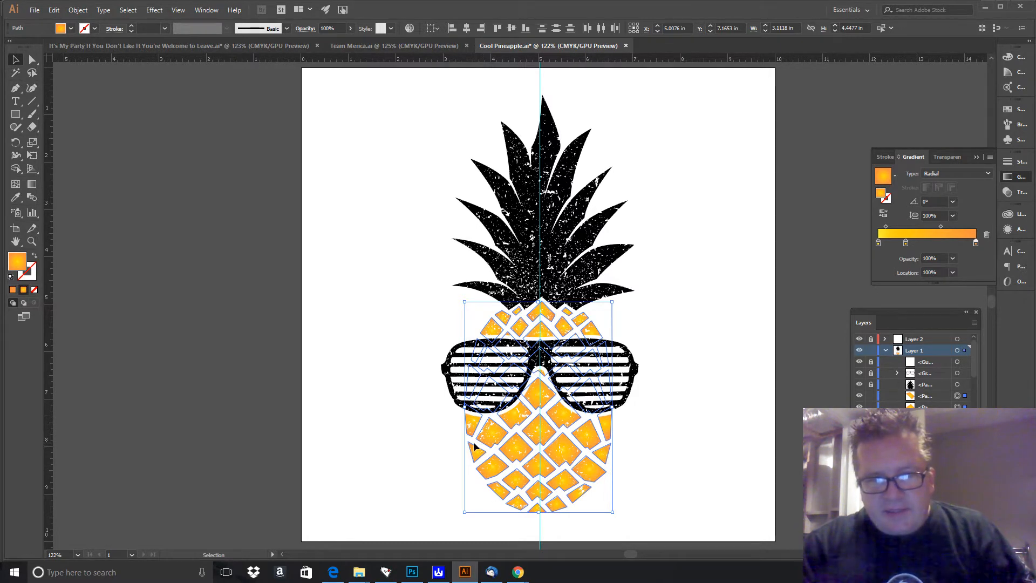
{"action": "left_click", "coordinate": [905, 243]}
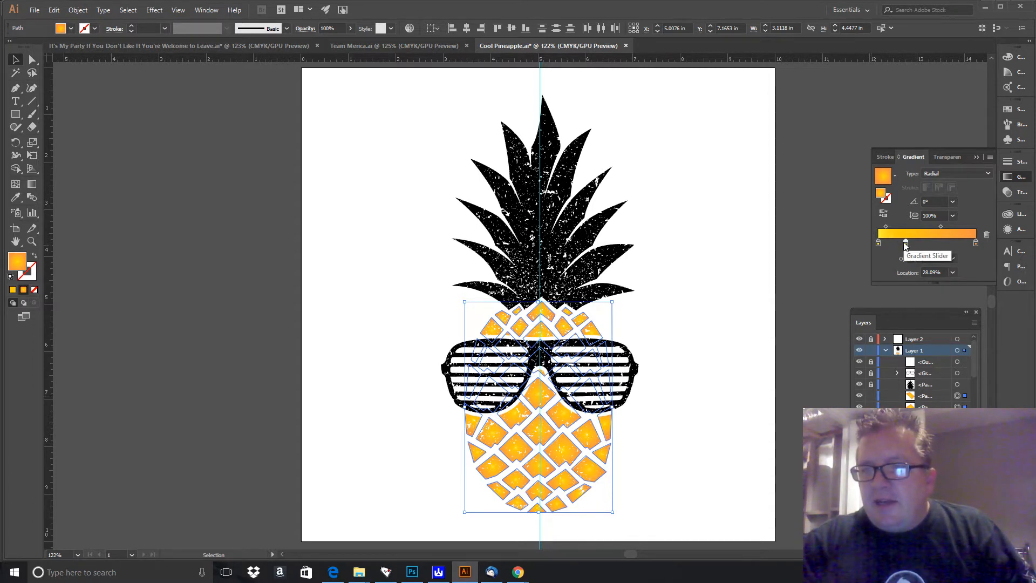
{"action": "left_click", "coordinate": [877, 244]}
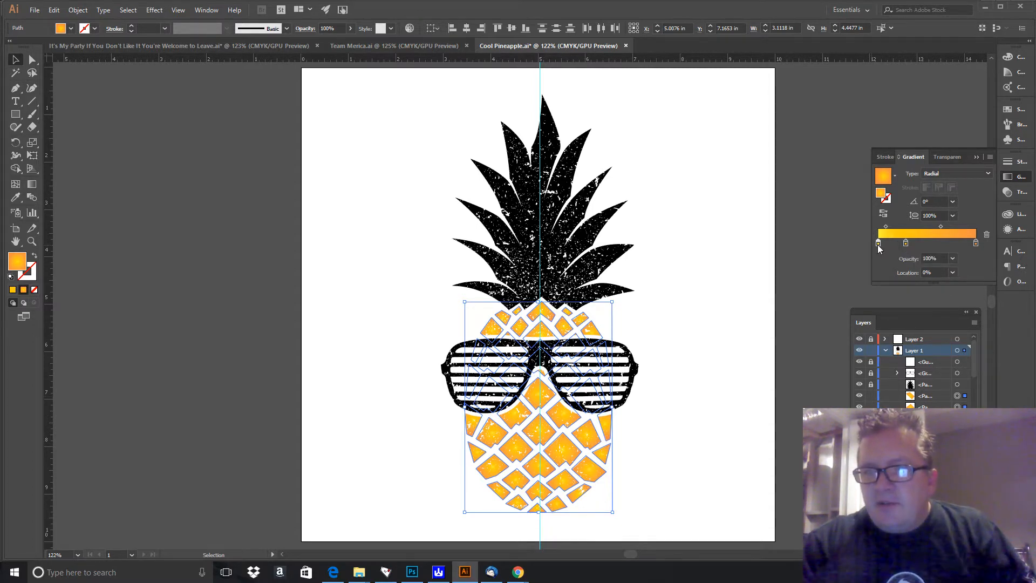
{"action": "double_click", "coordinate": [878, 244]}
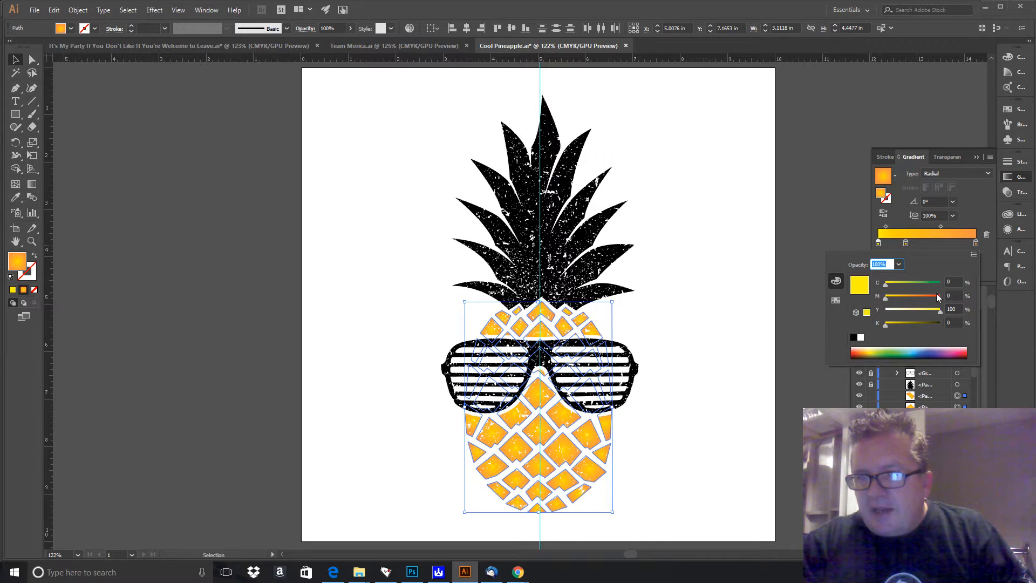
{"action": "left_click", "coordinate": [905, 245]}
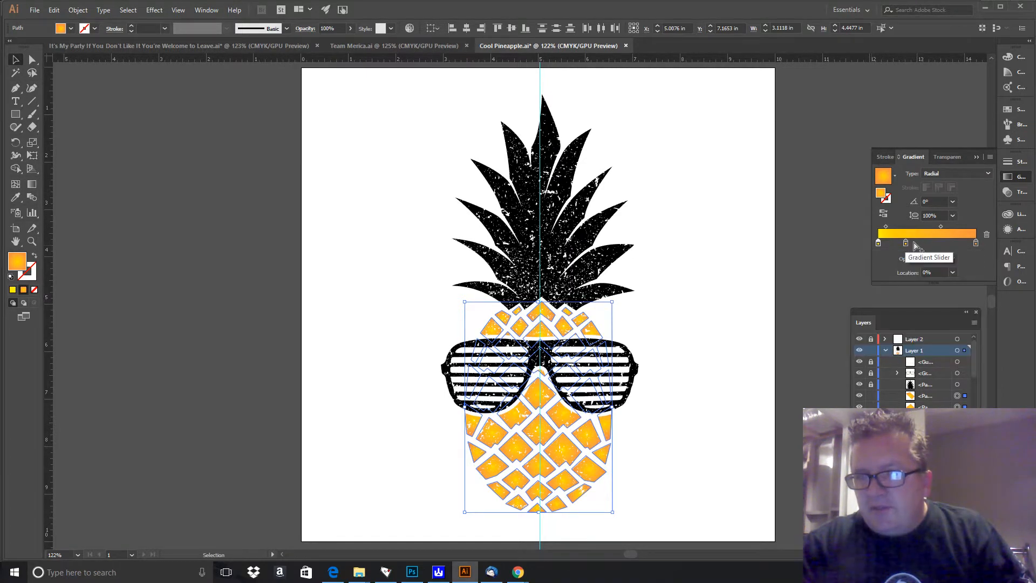
{"action": "left_click_drag", "start_coordinate": [905, 245], "coordinate": [942, 247]}
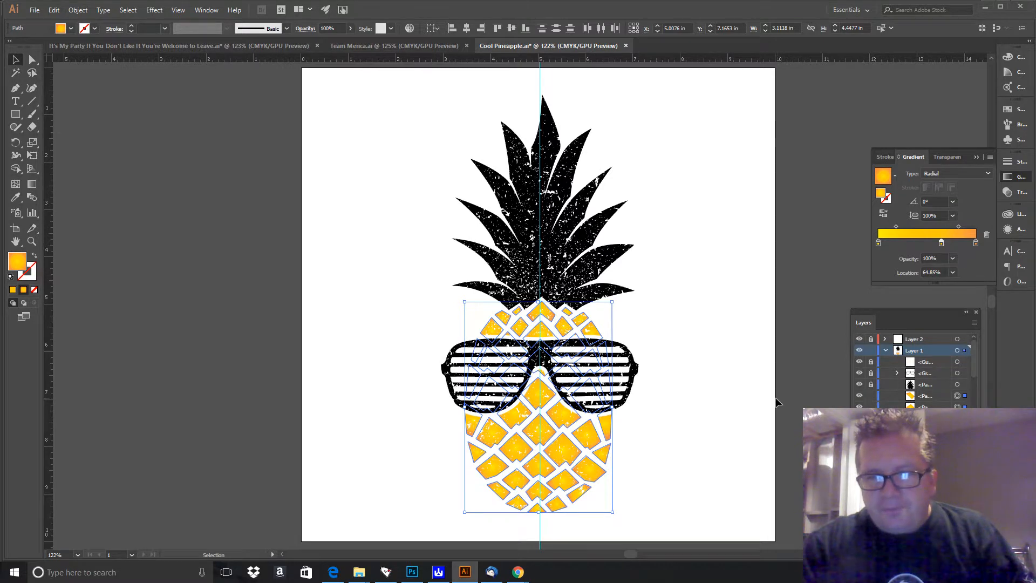
{"action": "left_click", "coordinate": [738, 400]}
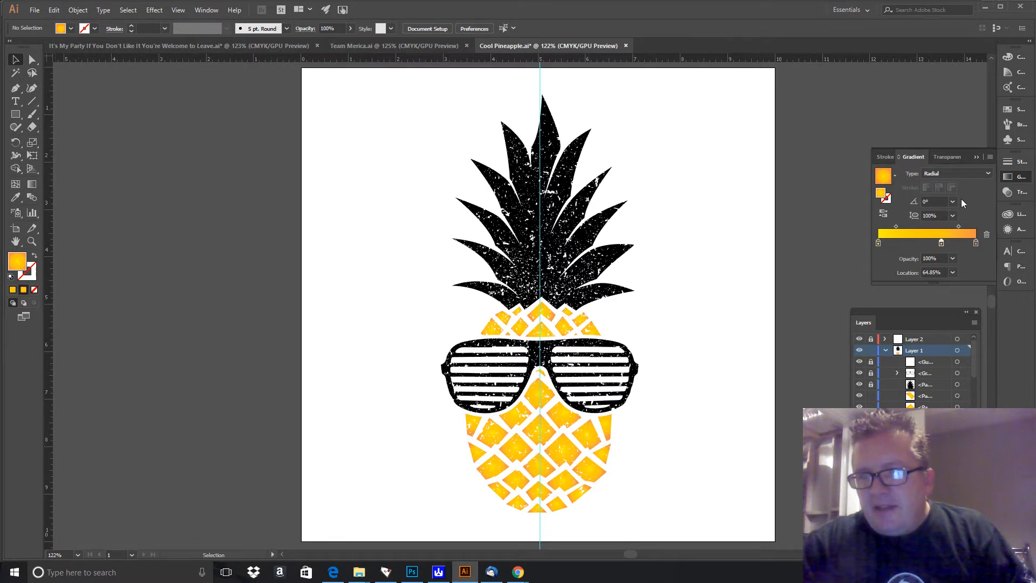
Try to change the gradient's outer orange stop to green with nothing selected.
{"action": "left_click", "coordinate": [975, 242]}
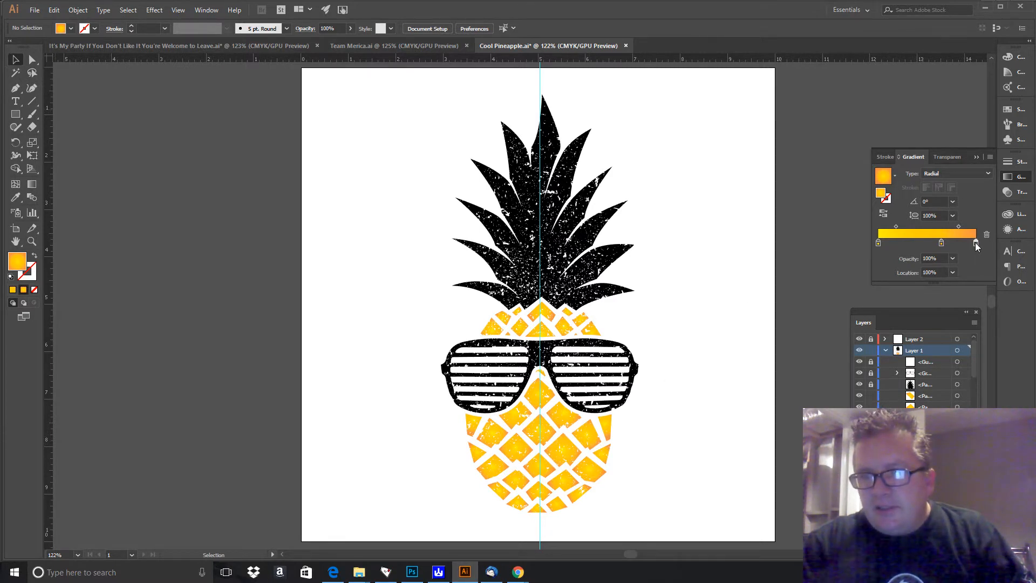
{"action": "double_click", "coordinate": [975, 241]}
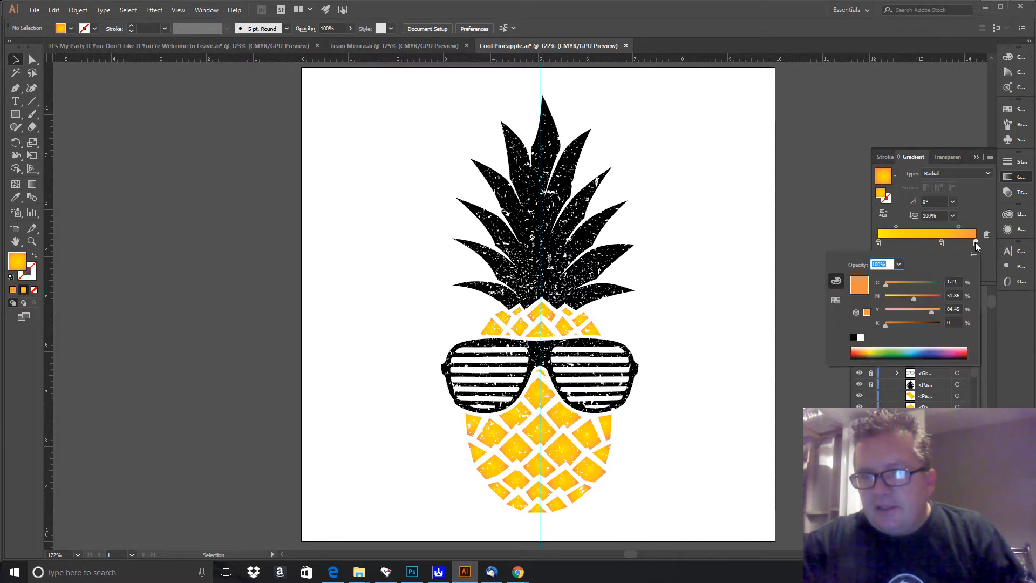
{"action": "left_click", "coordinate": [890, 350]}
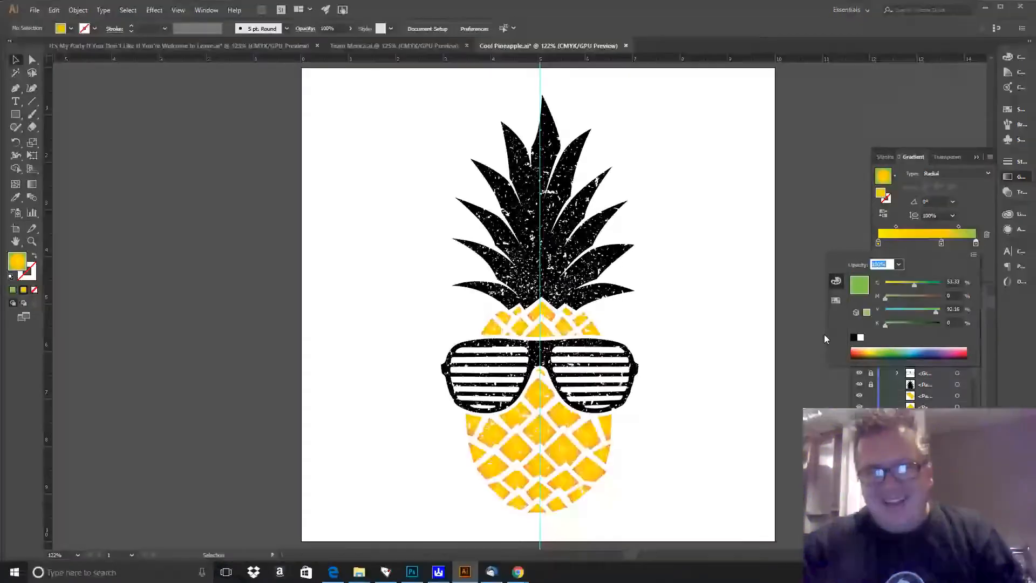
{"action": "left_click", "coordinate": [737, 392]}
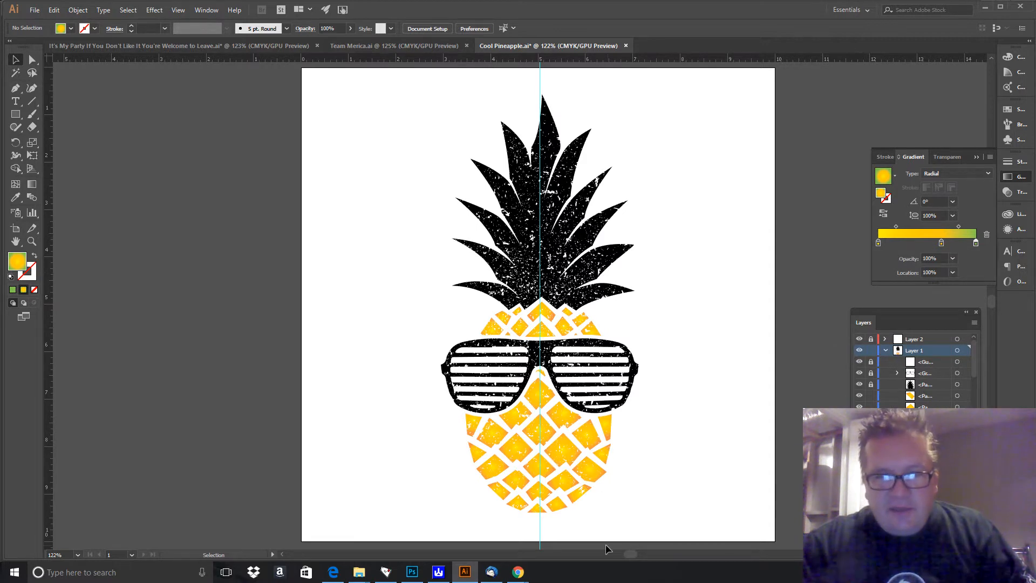
Select the pineapple body segments and recolor their gradient's outer stop to green, about C 53, M 0, Y 90, K 0.
{"action": "left_click_drag", "start_coordinate": [649, 522], "coordinate": [412, 295]}
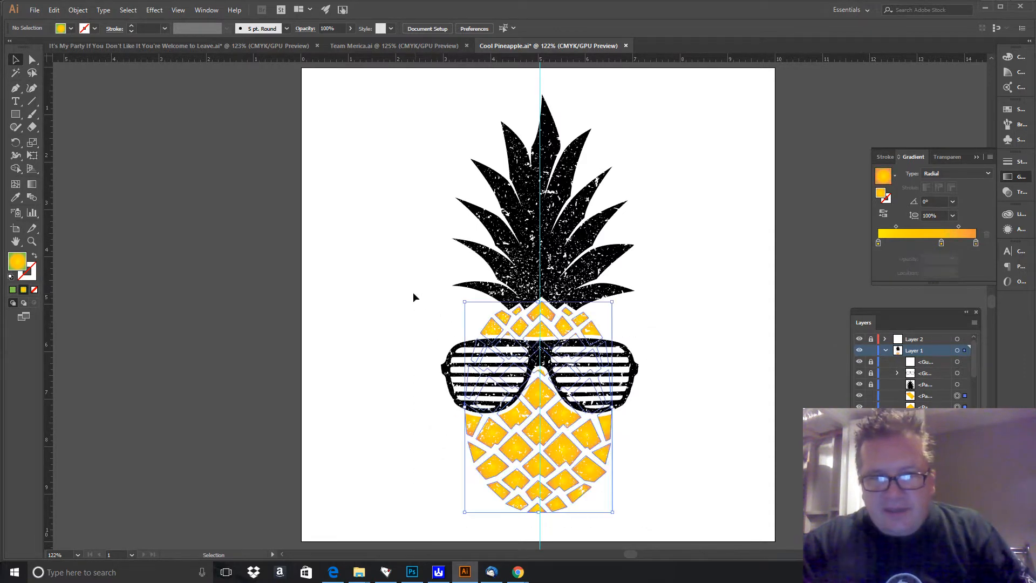
{"action": "left_click", "coordinate": [974, 243]}
{"action": "double_click", "coordinate": [974, 243]}
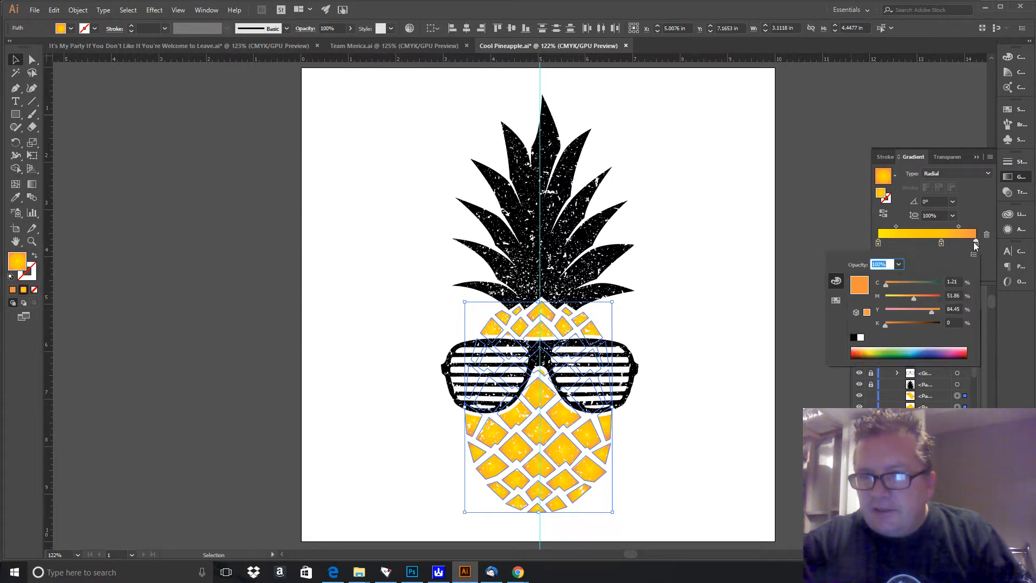
{"action": "left_click", "coordinate": [892, 349]}
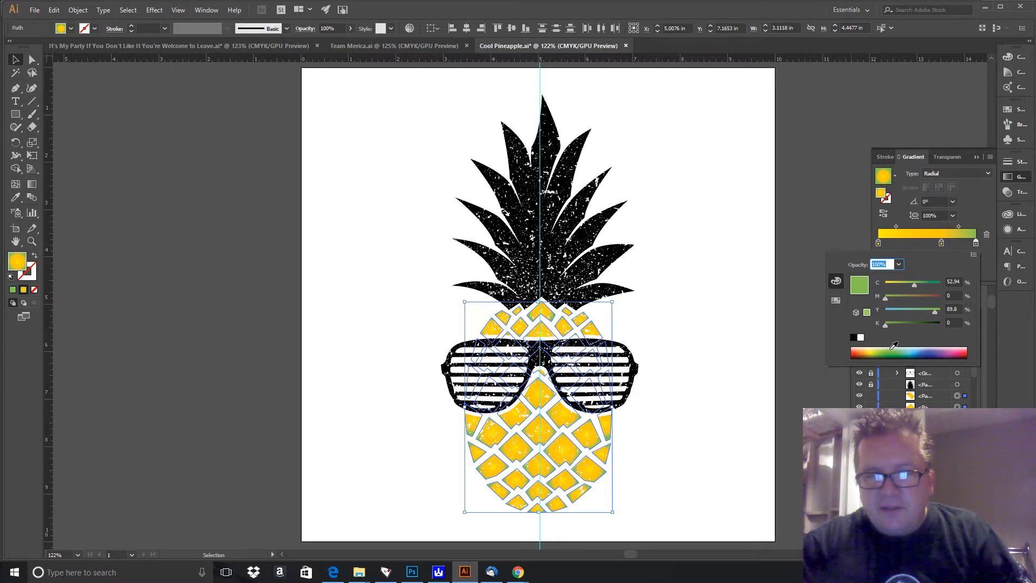
{"action": "left_click", "coordinate": [727, 400]}
{"action": "left_click", "coordinate": [726, 403]}
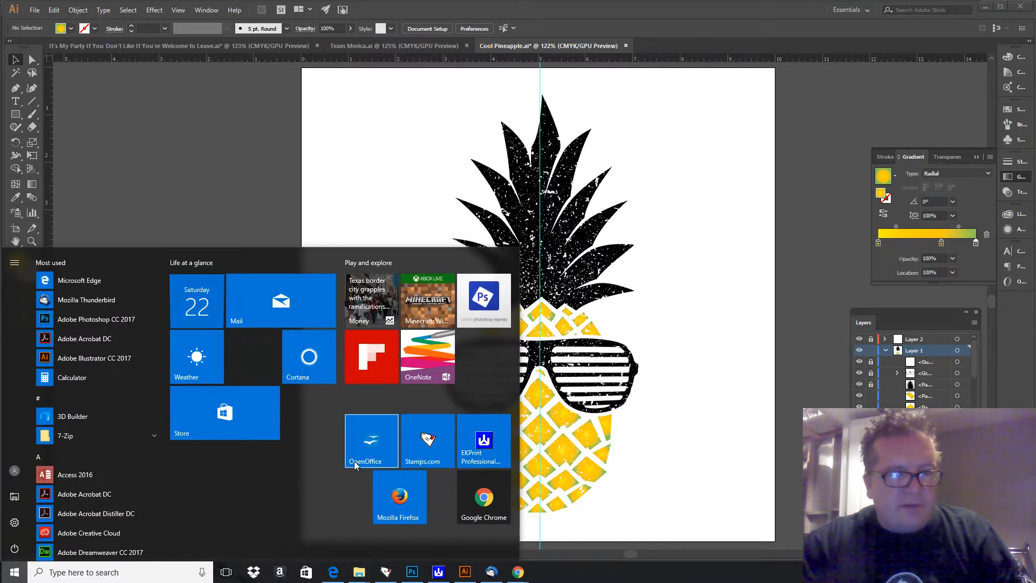
Switch to Firefox, decline making it the default browser, and go to google.com.
{"action": "left_click", "coordinate": [608, 329]}
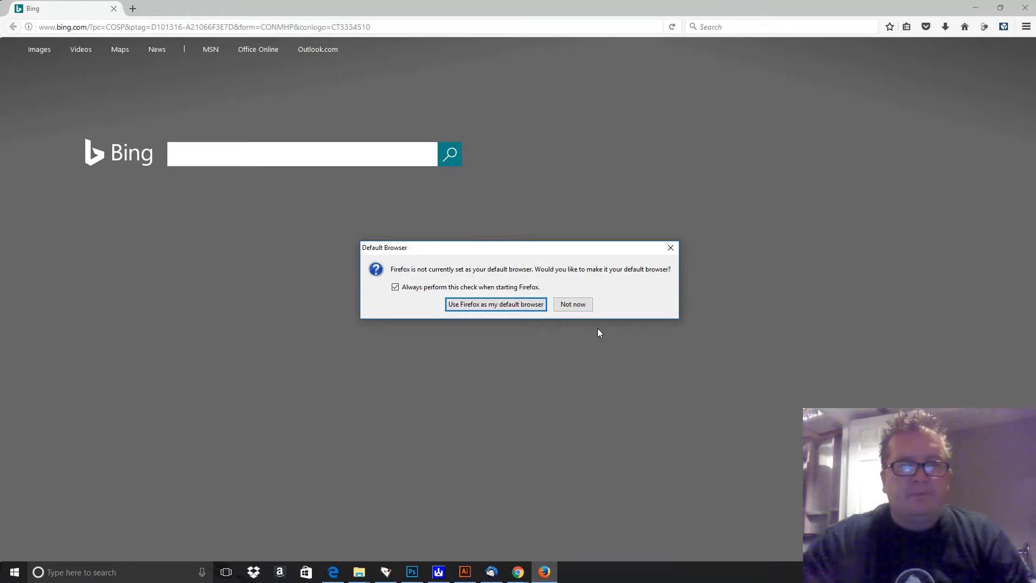
{"action": "left_click", "coordinate": [572, 303]}
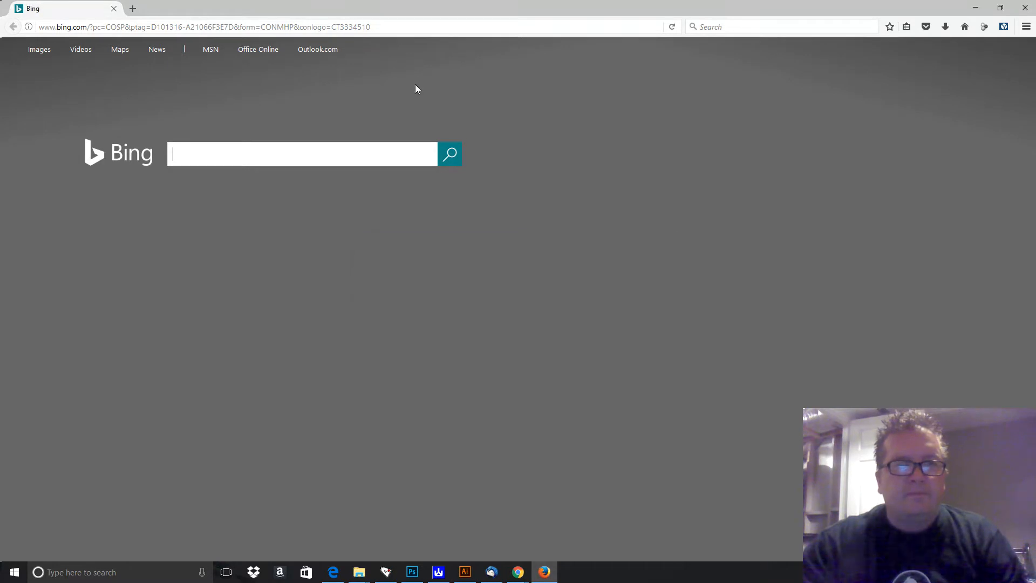
{"action": "left_click", "coordinate": [386, 30]}
{"action": "type", "text": "google.com/"}
{"action": "key", "text": "Return"}
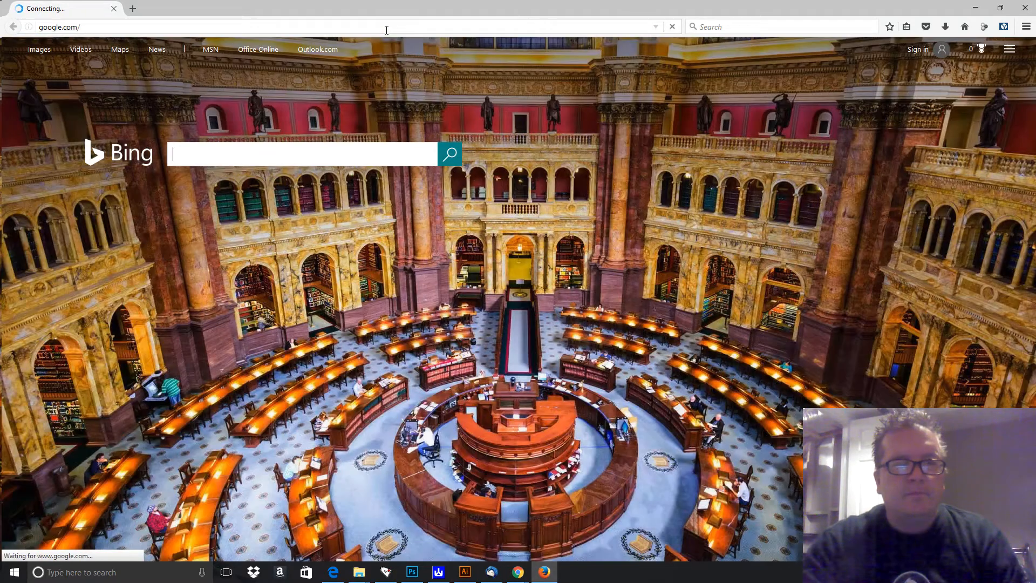
Search Google for "pineapple" and show the image results.
{"action": "type", "text": "p"}
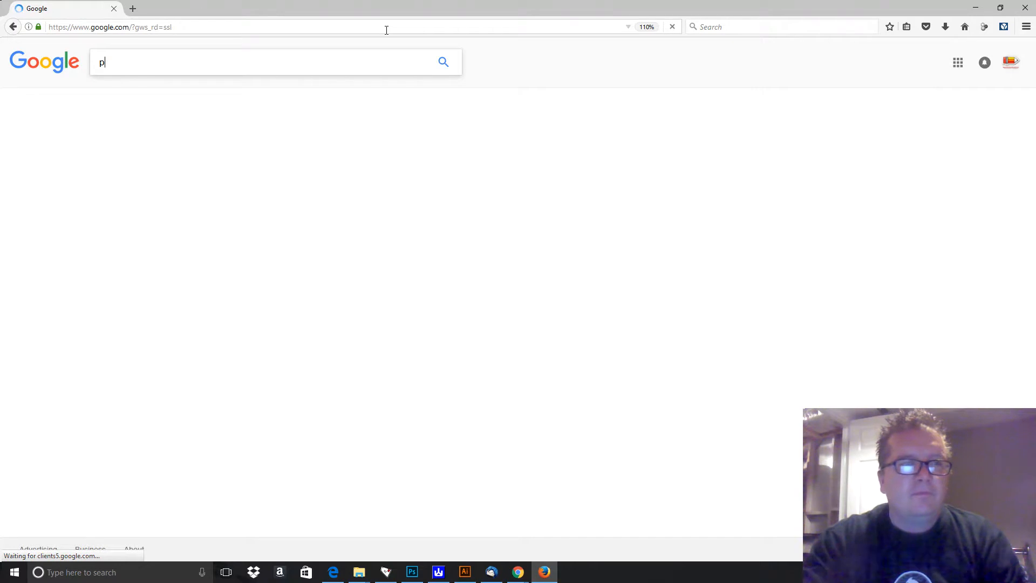
{"action": "type", "text": "ineapple"}
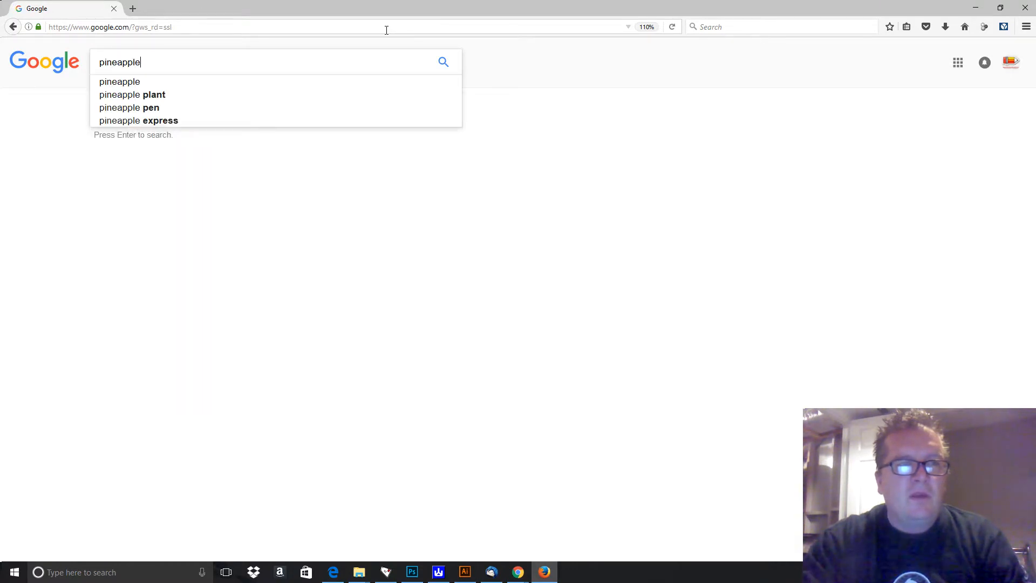
{"action": "key", "text": "Return"}
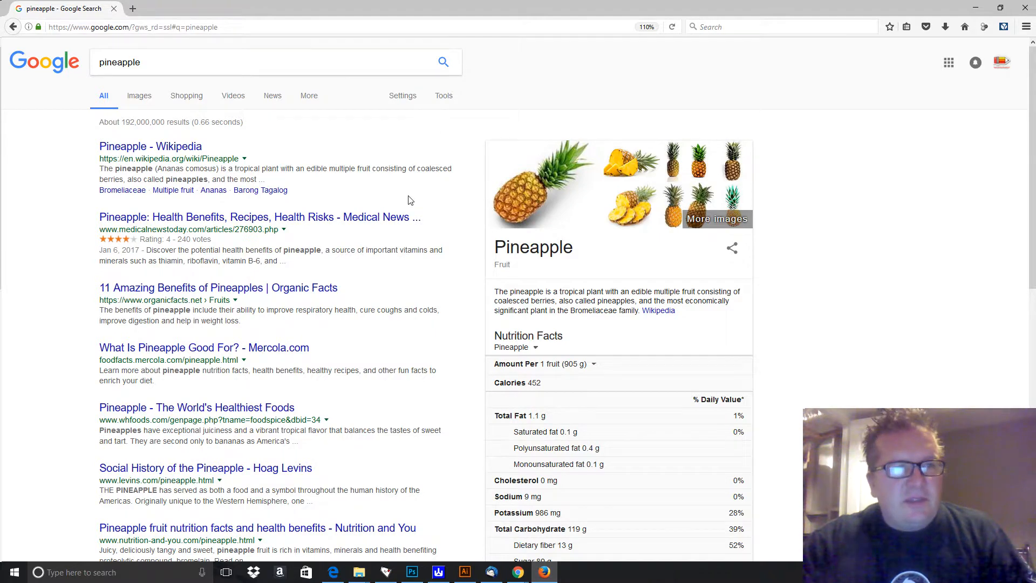
{"action": "left_click", "coordinate": [140, 97]}
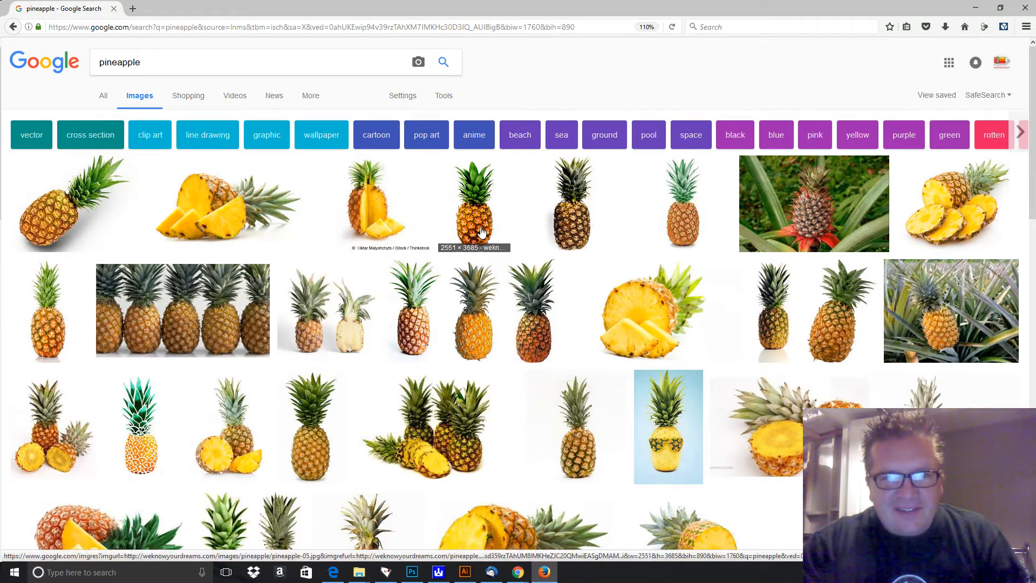
Preview an upright whole pineapple photo on white and browse further image results for color reference.
{"action": "left_click", "coordinate": [482, 232]}
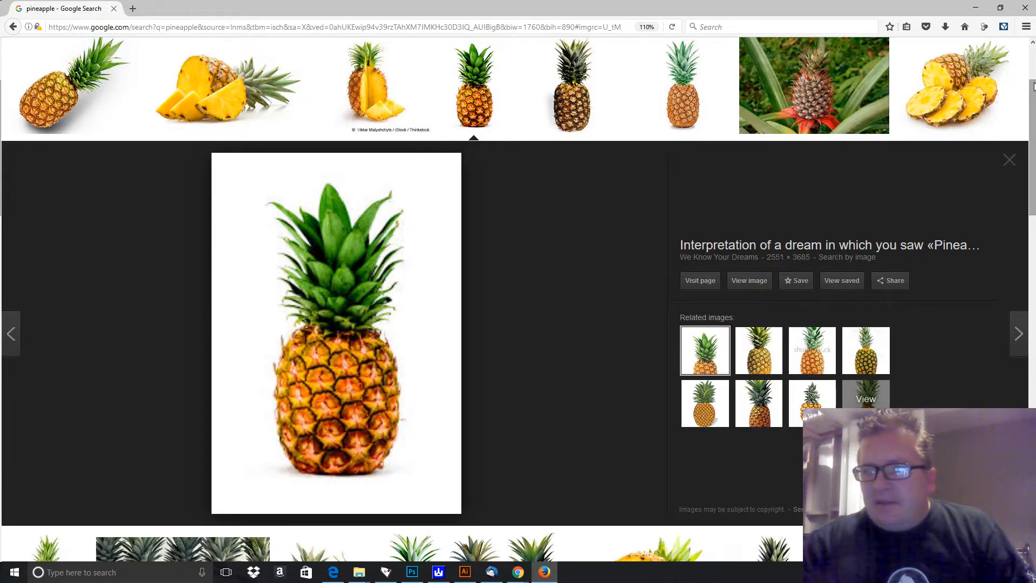
{"action": "left_click_drag", "start_coordinate": [1034, 106], "coordinate": [1033, 229]}
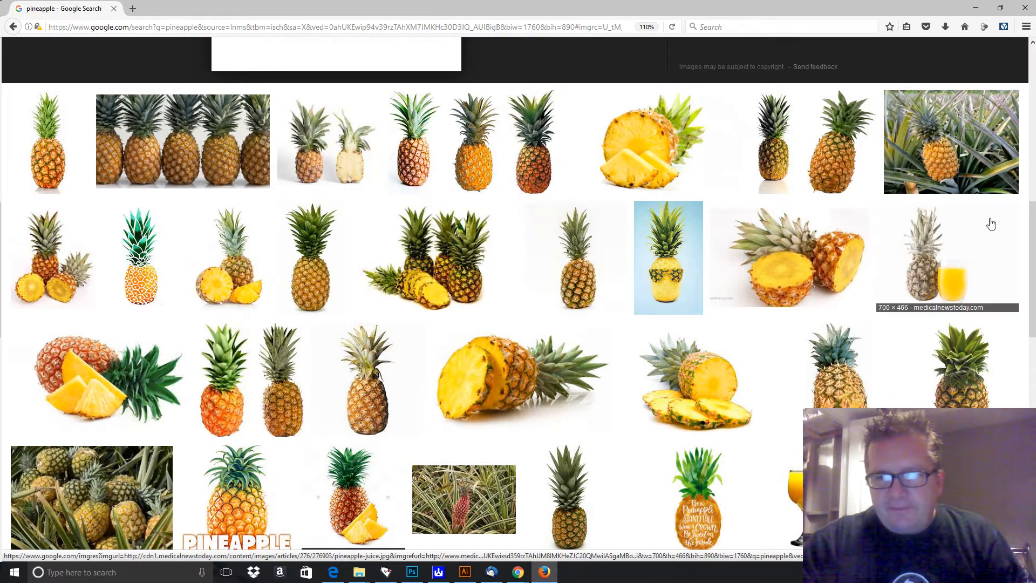
{"action": "scroll", "coordinate": [987, 224], "scroll_direction": "down", "scroll_amount": 5}
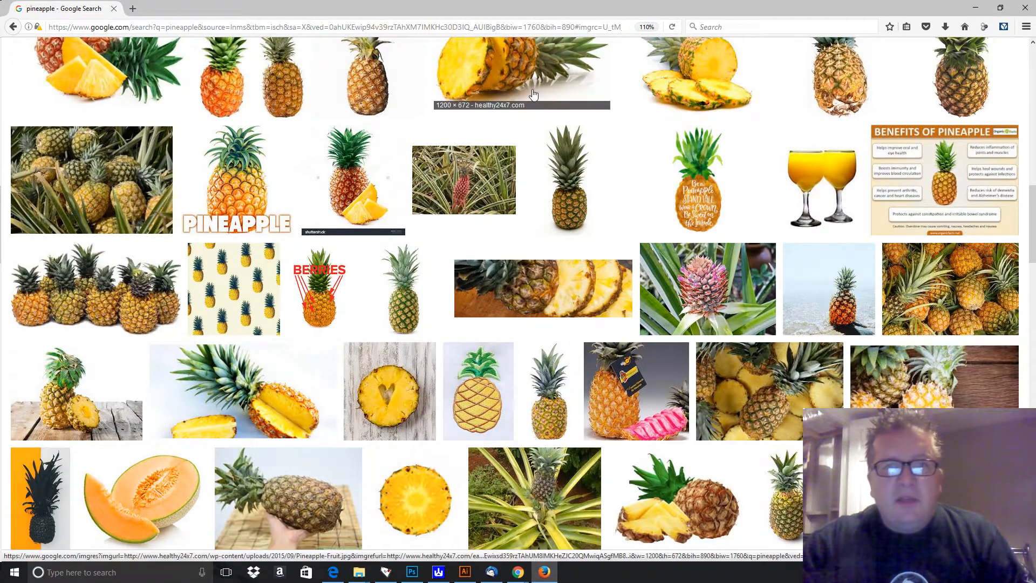
Switch back to Illustrator and deselect the pineapple body segments in Cool Pineapple.ai.
{"action": "left_click", "coordinate": [464, 571]}
{"action": "key", "text": "a"}
{"action": "key", "text": "ctrl+a"}
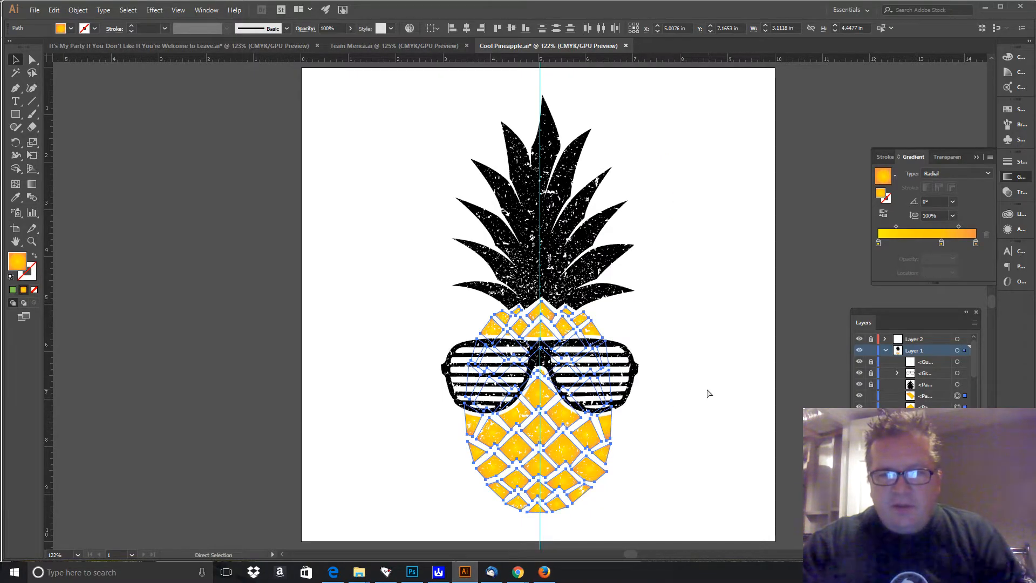
{"action": "key", "text": "v"}
{"action": "left_click", "coordinate": [679, 357]}
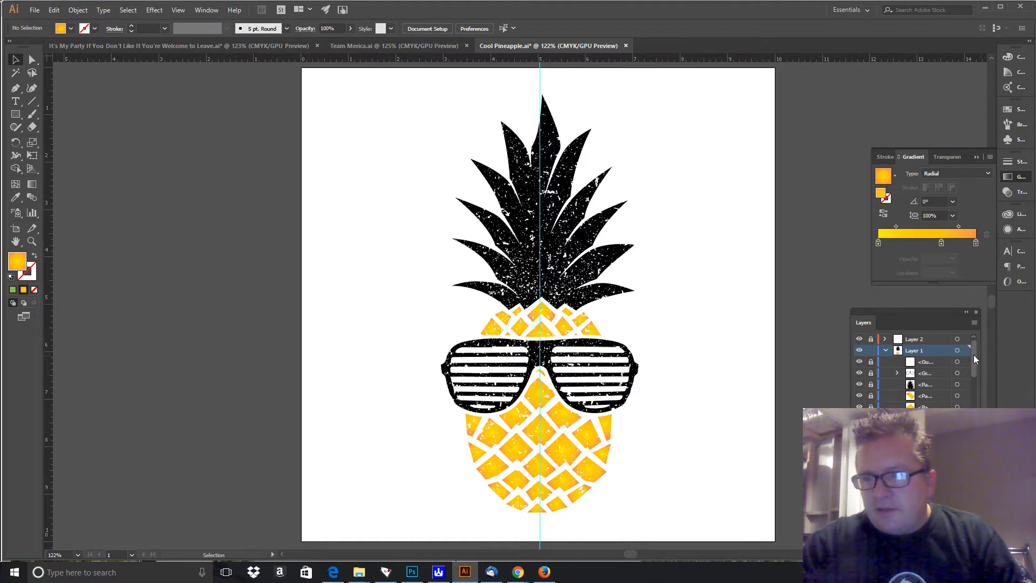
Lock the remaining unlocked yellow body segment paths in Layer 1.
{"action": "left_click_drag", "start_coordinate": [974, 359], "coordinate": [968, 436]}
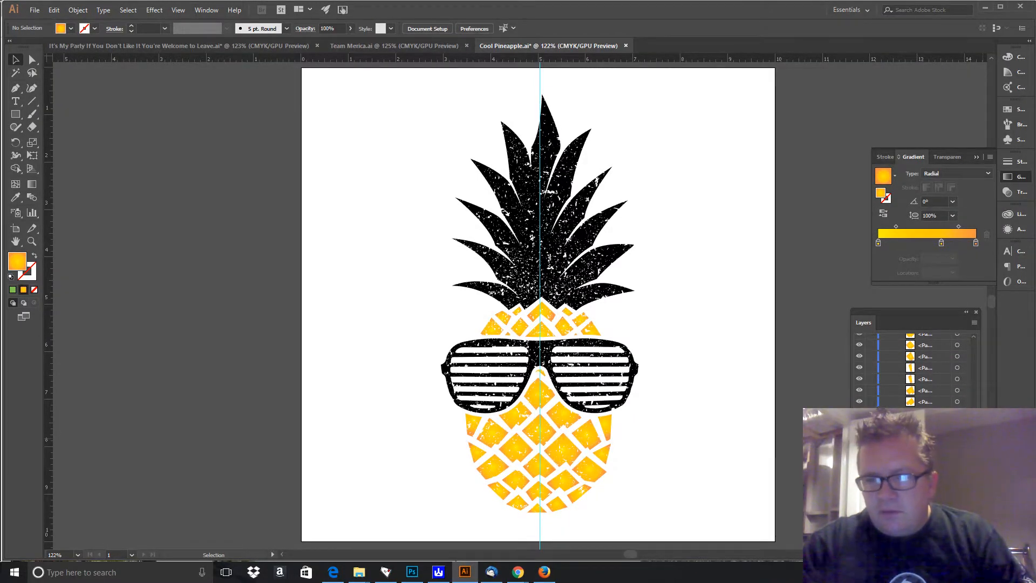
{"action": "left_click_drag", "start_coordinate": [870, 402], "coordinate": [870, 334]}
{"action": "scroll", "coordinate": [917, 369], "scroll_direction": "down", "scroll_amount": 5}
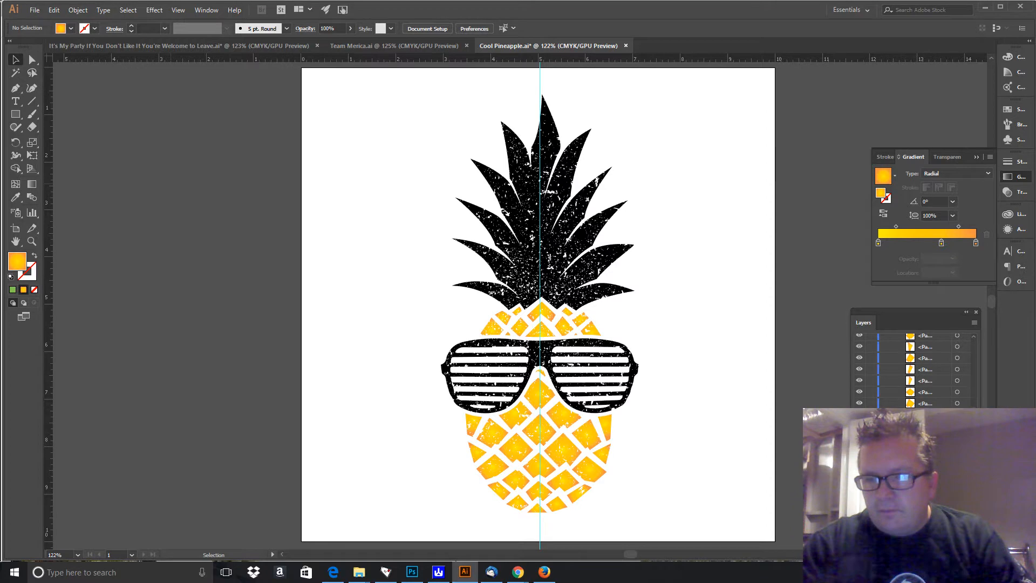
{"action": "left_click_drag", "start_coordinate": [870, 403], "coordinate": [865, 311]}
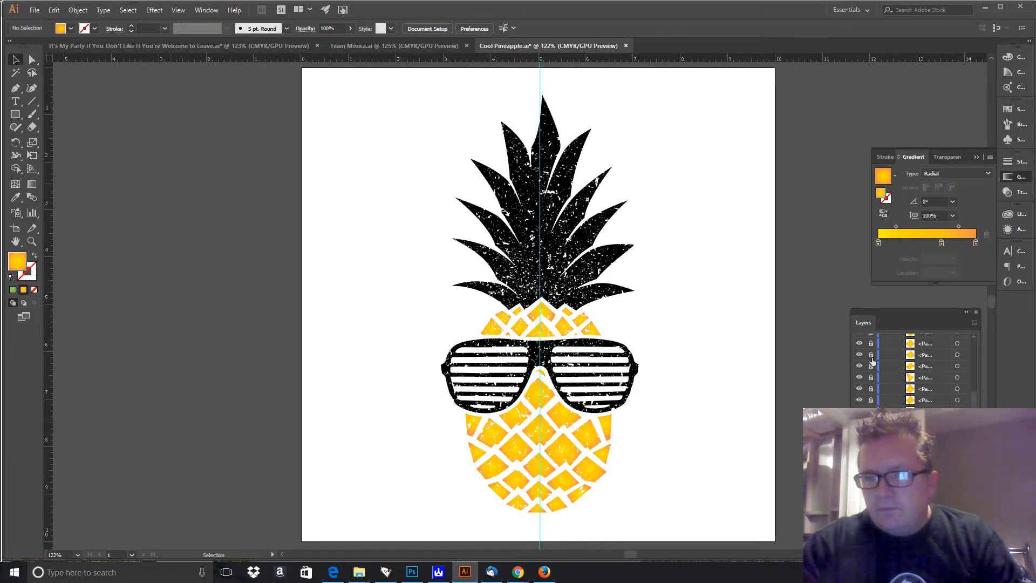
Unlock the black leaf crown path in Layer 1, checking that it can be selected on the artboard.
{"action": "scroll", "coordinate": [872, 360], "scroll_direction": "up", "scroll_amount": 3}
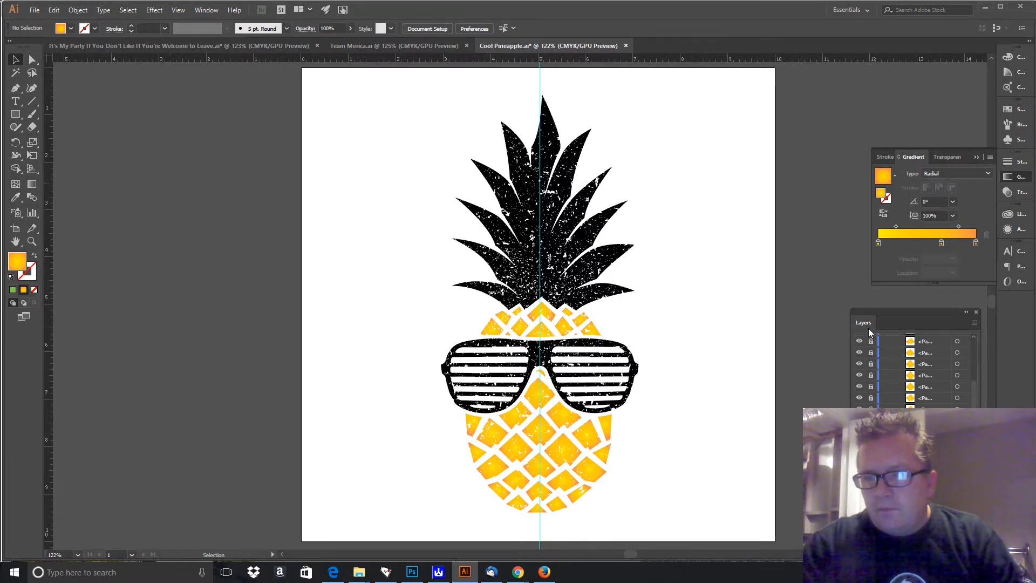
{"action": "left_click_drag", "start_coordinate": [974, 390], "coordinate": [969, 344]}
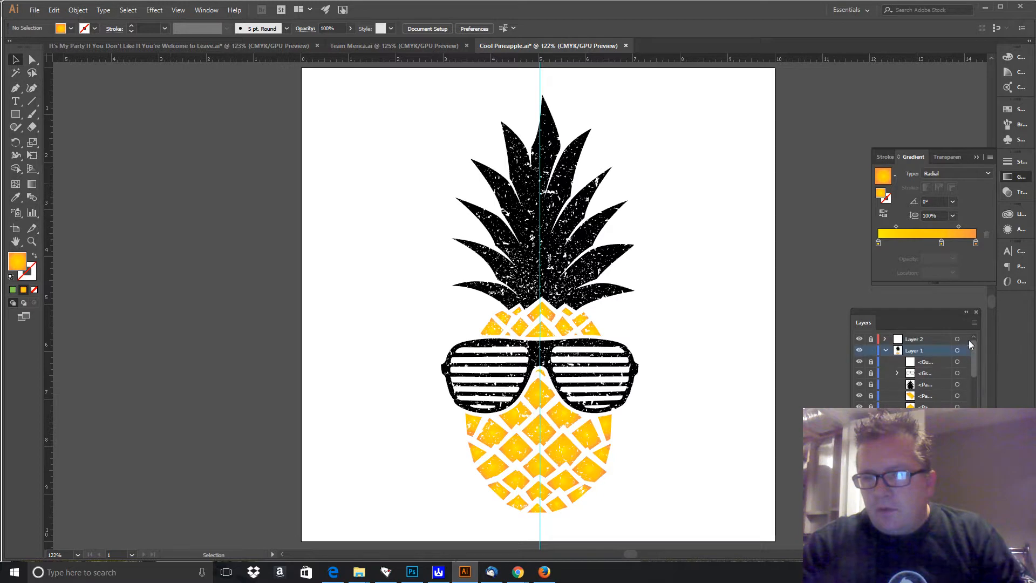
{"action": "left_click", "coordinate": [870, 384]}
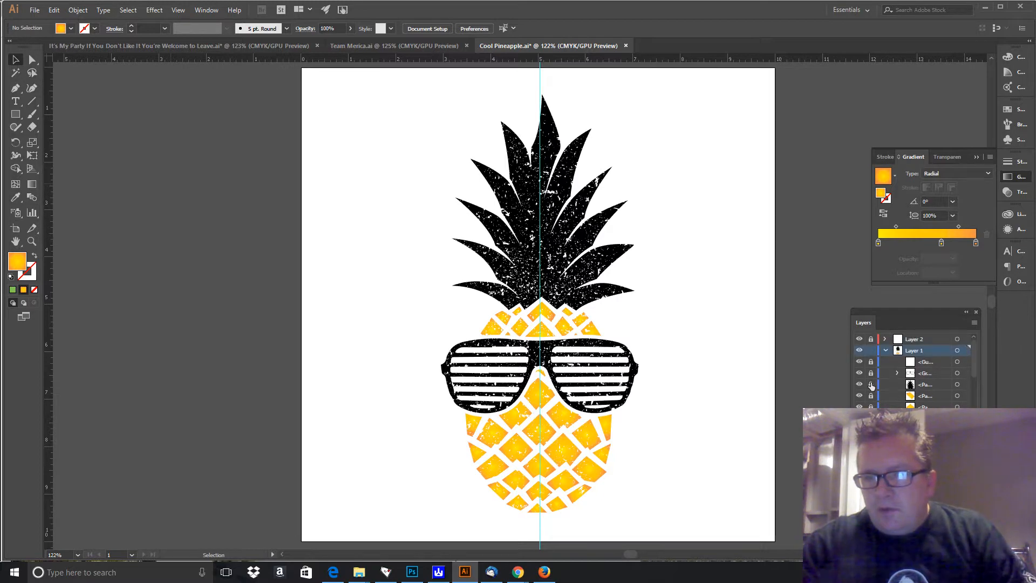
{"action": "left_click", "coordinate": [595, 265]}
{"action": "left_click", "coordinate": [402, 86]}
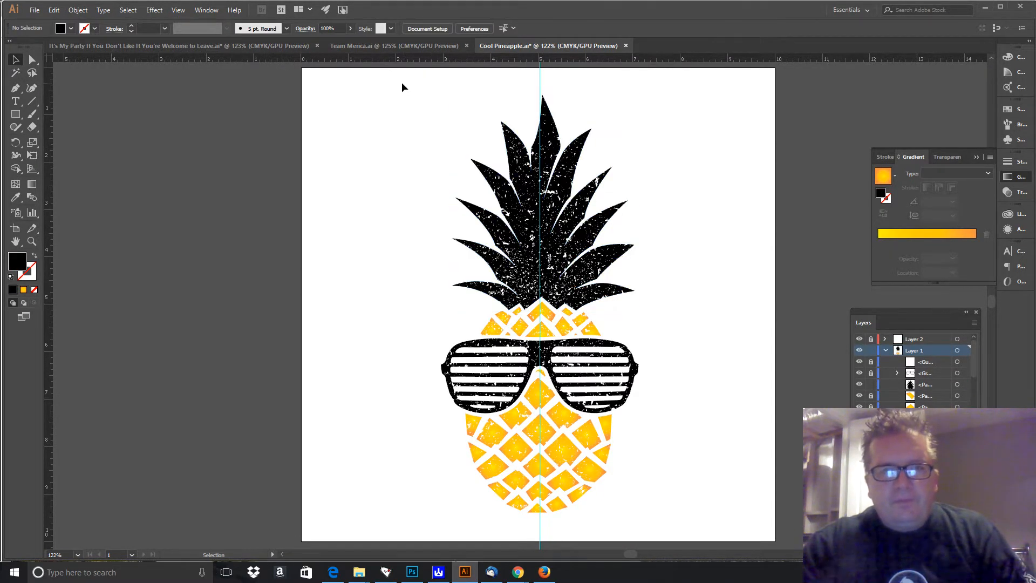
{"action": "left_click_drag", "start_coordinate": [402, 84], "coordinate": [716, 338]}
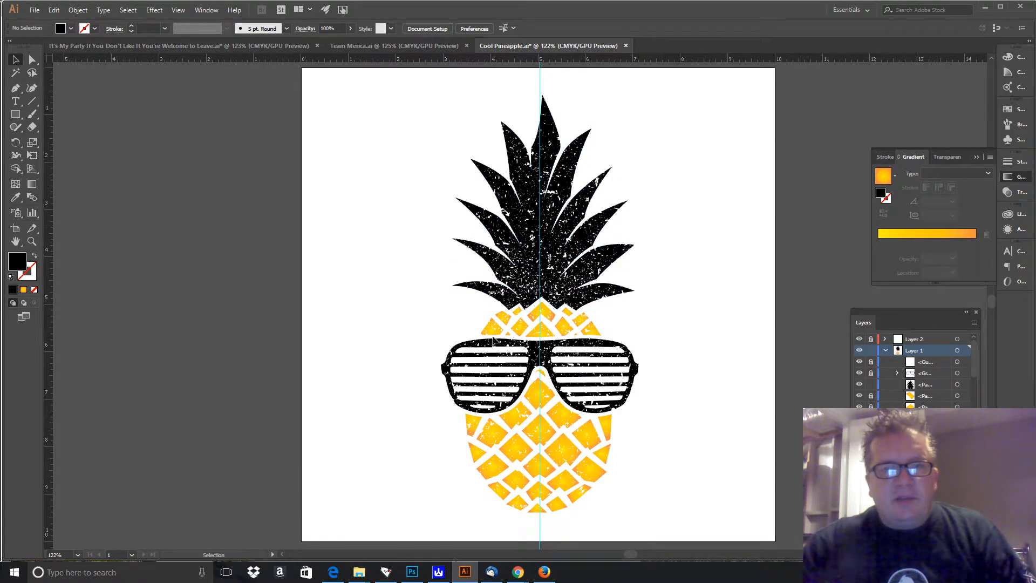
Apply the radial gradient to the leaf crown and recolor its first stop green, about C 56, M 0, Y 96, K 0.
{"action": "left_click", "coordinate": [611, 286]}
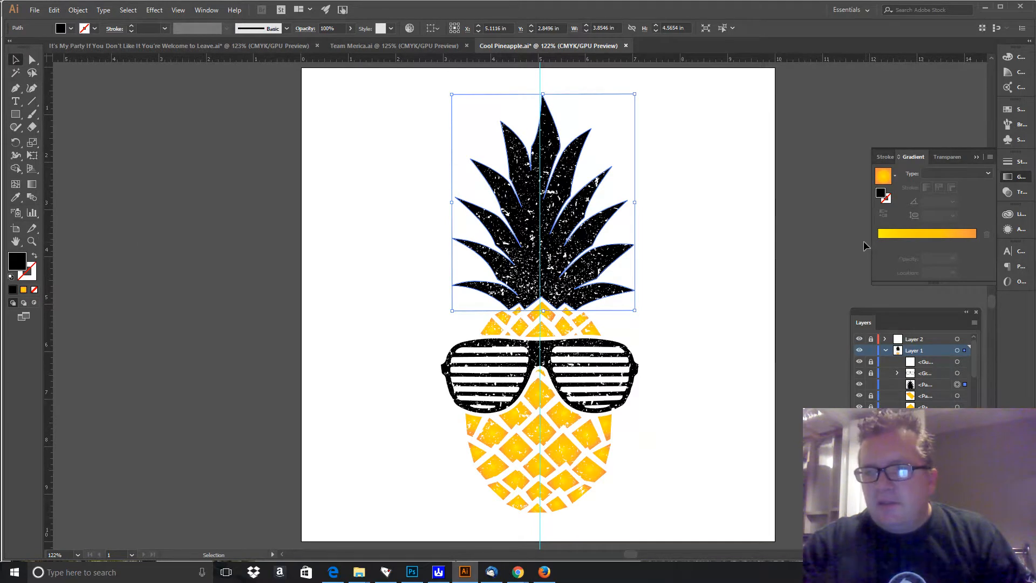
{"action": "left_click", "coordinate": [888, 235]}
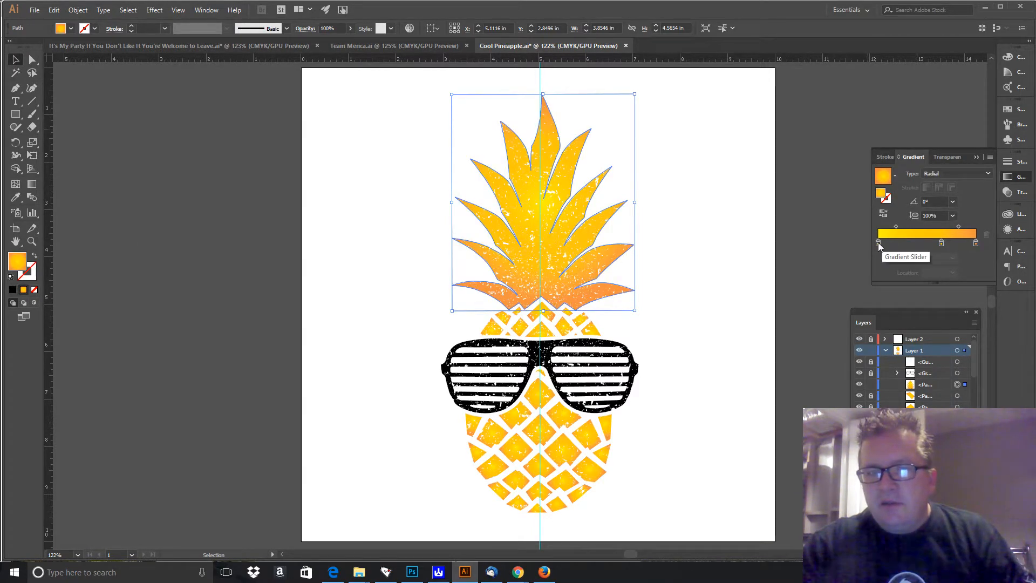
{"action": "left_click", "coordinate": [878, 242]}
{"action": "double_click", "coordinate": [878, 243]}
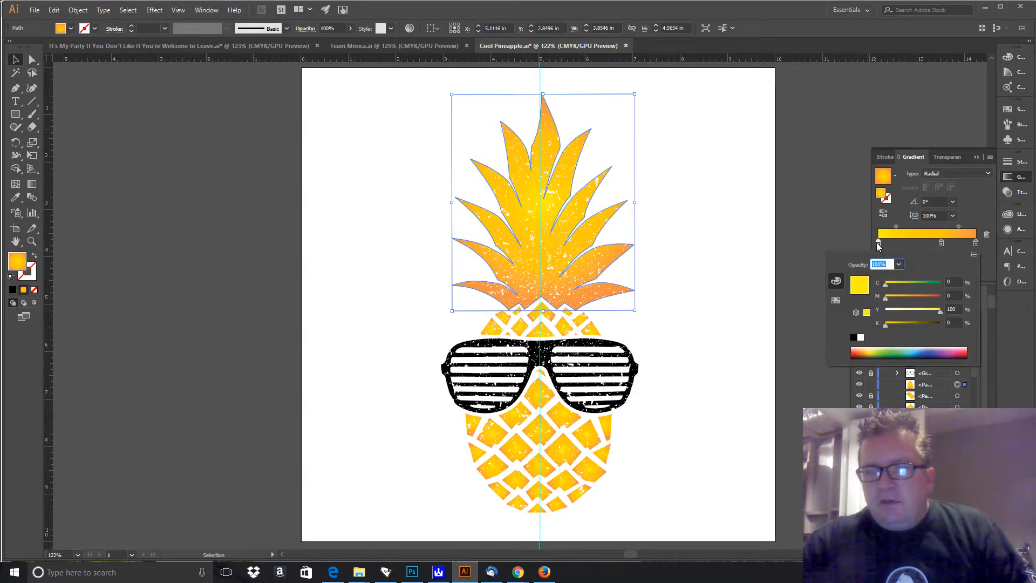
{"action": "left_click", "coordinate": [892, 349]}
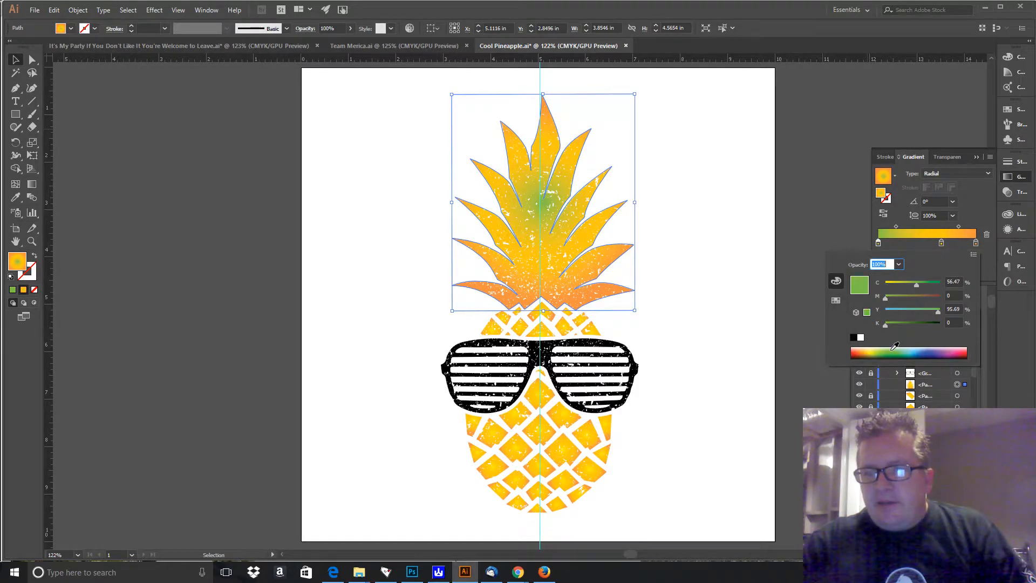
Recolor the leaf gradient's middle stop to light green, C 60, M 0, Y 100, K 0.
{"action": "left_click", "coordinate": [941, 244]}
{"action": "double_click", "coordinate": [941, 243]}
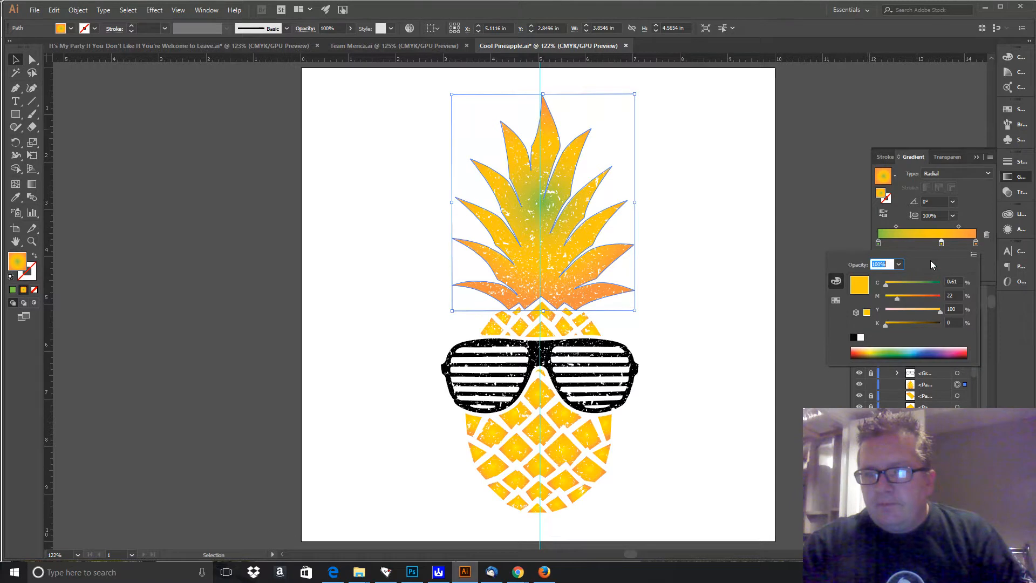
{"action": "left_click", "coordinate": [891, 351]}
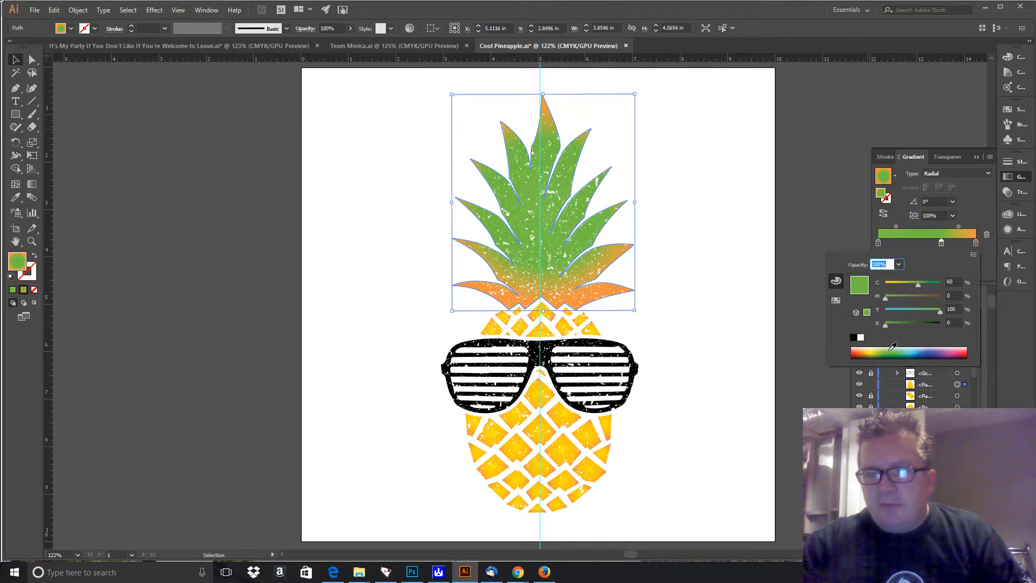
Recolor the leaf gradient's outer stop to dark green, about C 89, M 33, Y 100, K 25.
{"action": "left_click", "coordinate": [976, 244]}
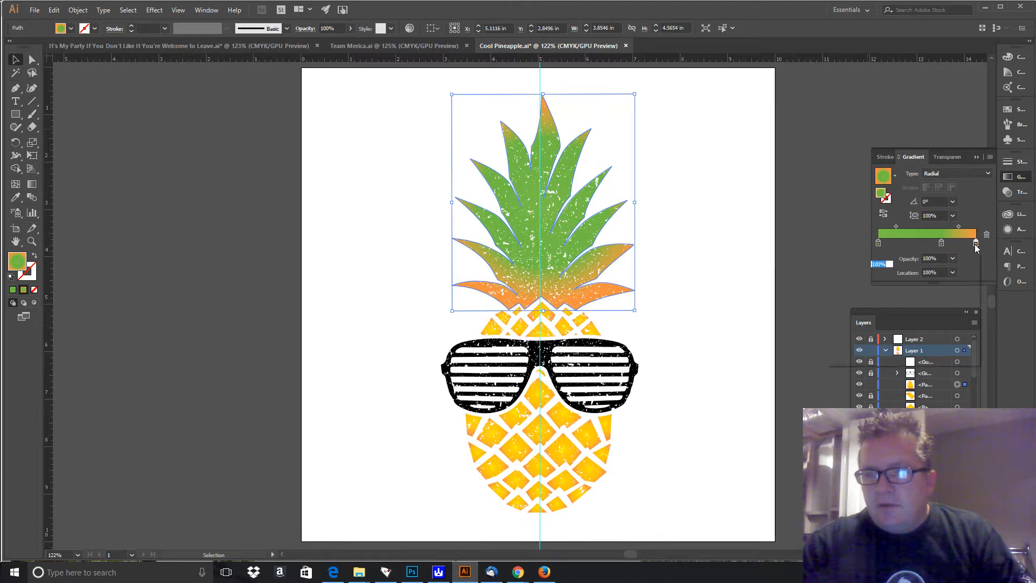
{"action": "double_click", "coordinate": [975, 244]}
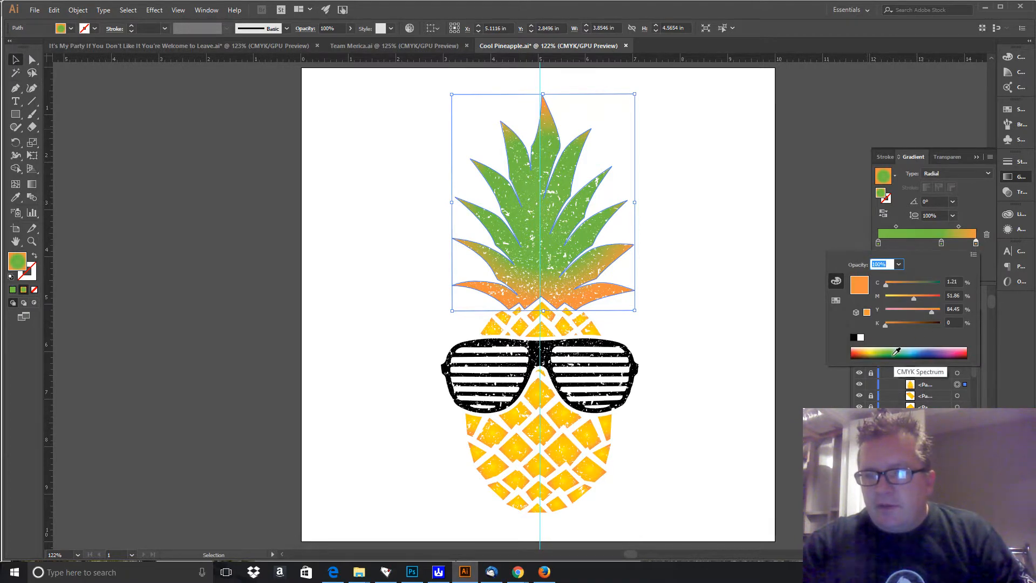
{"action": "left_click", "coordinate": [893, 356]}
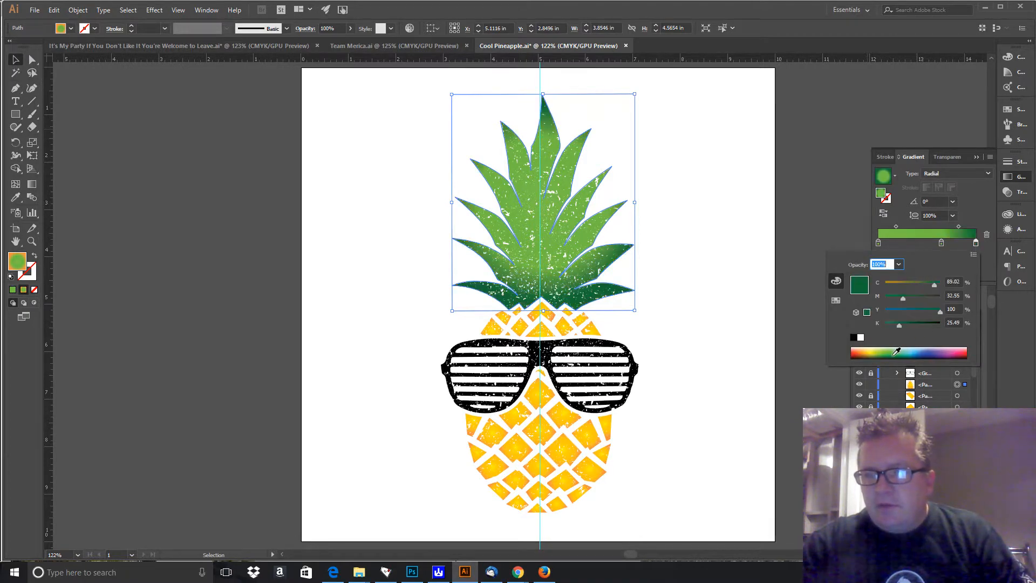
Set the leaf gradient's middle stop to a medium green, about C 71, M 0, Y 100, K 0.
{"action": "left_click", "coordinate": [941, 243]}
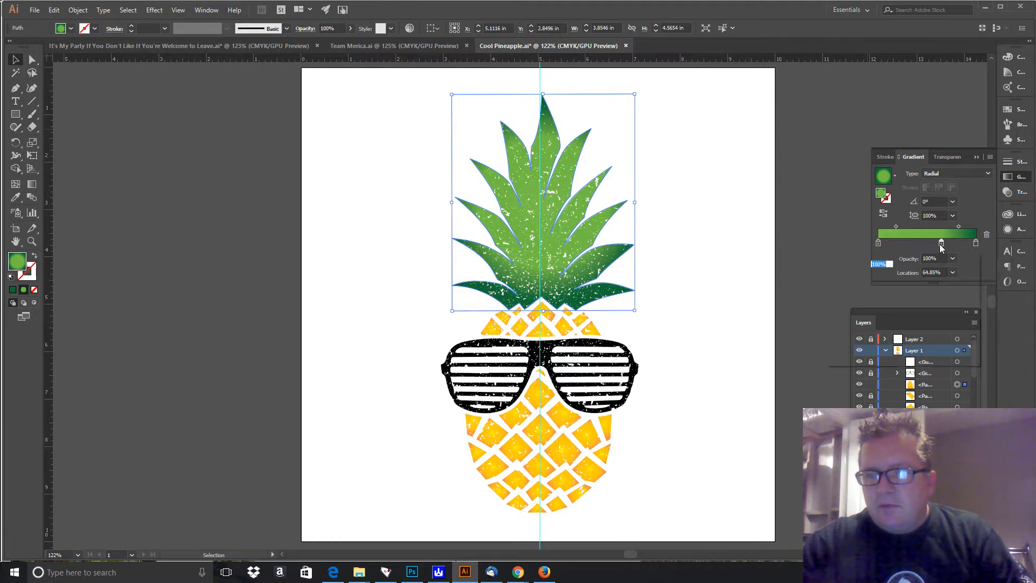
{"action": "double_click", "coordinate": [941, 243]}
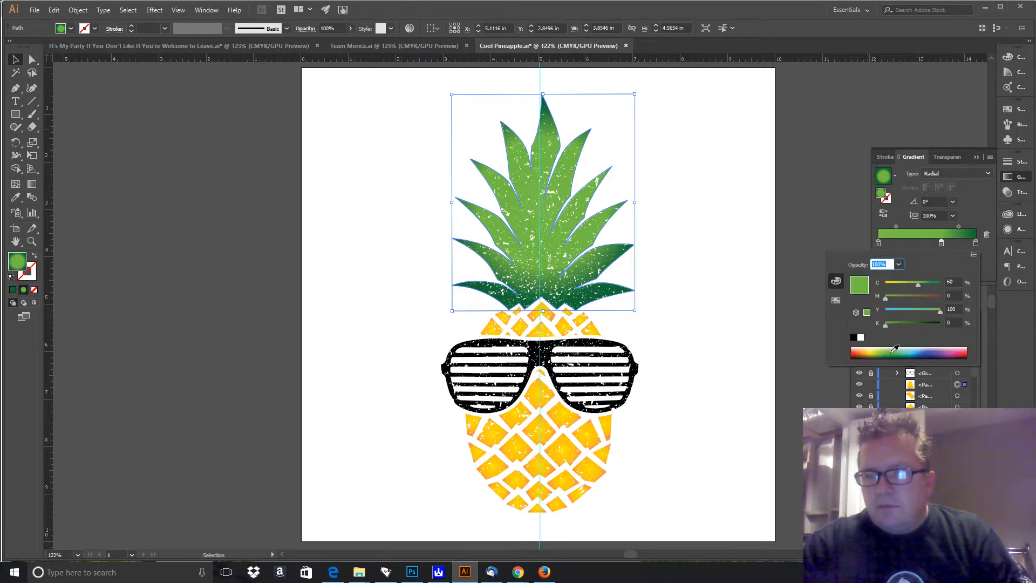
{"action": "left_click", "coordinate": [894, 349]}
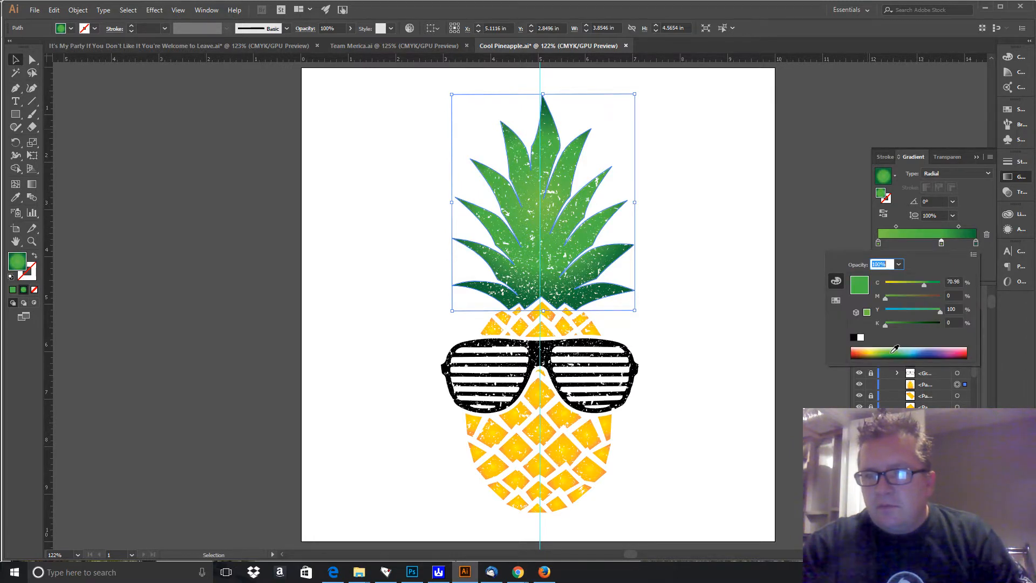
{"action": "left_click", "coordinate": [751, 211]}
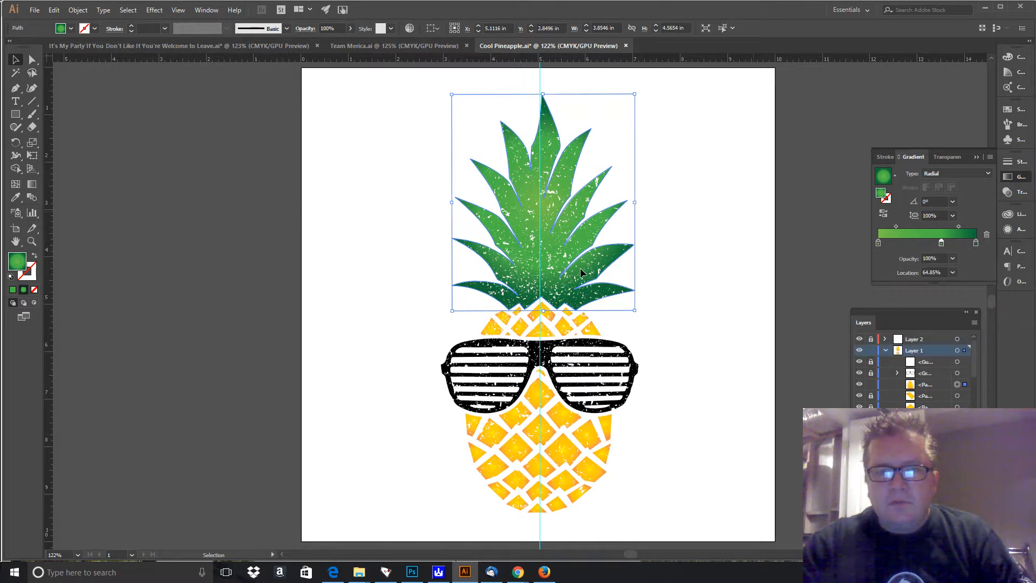
{"action": "double_click", "coordinate": [549, 251]}
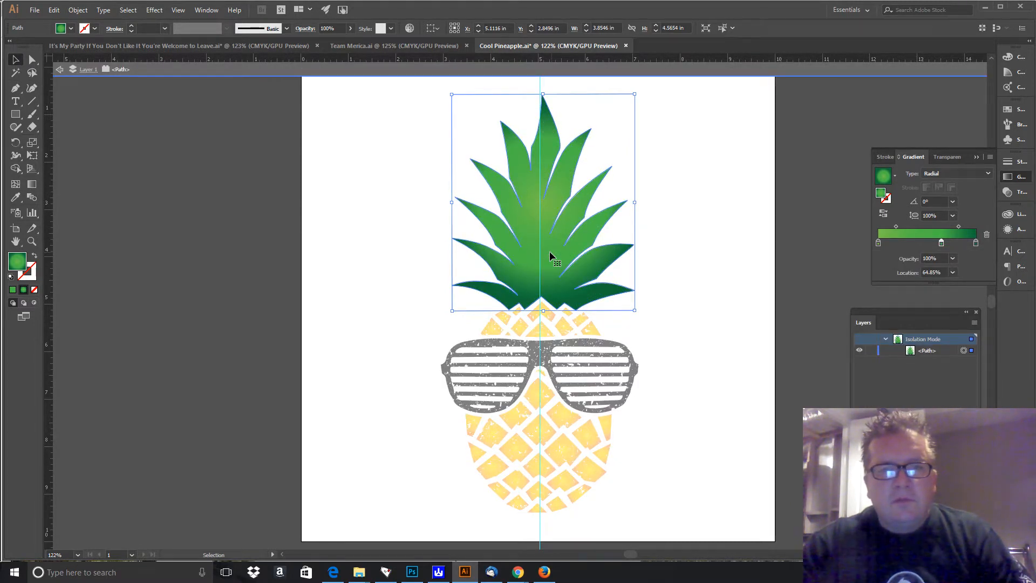
{"action": "left_click", "coordinate": [59, 69]}
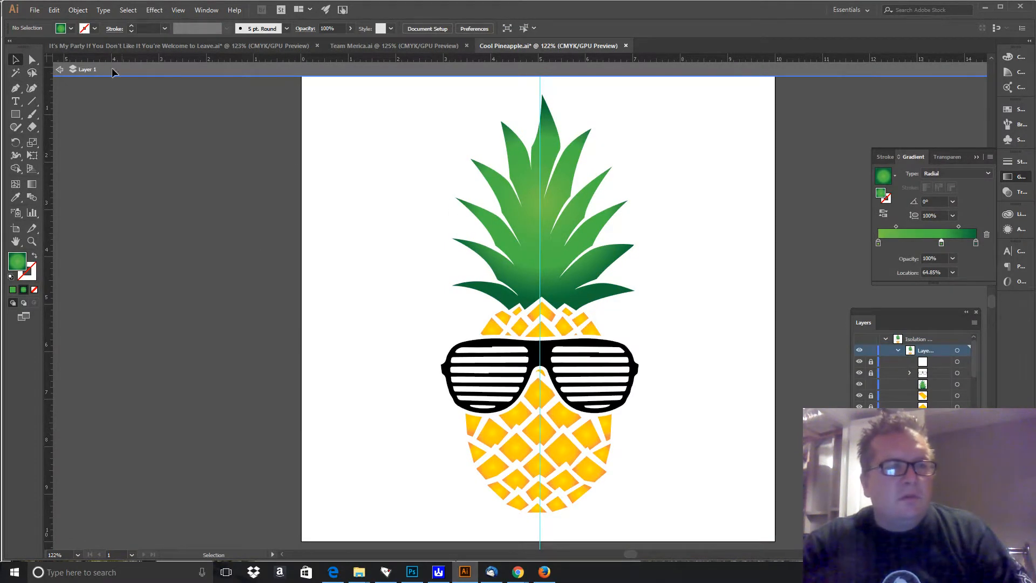
{"action": "left_click", "coordinate": [59, 70]}
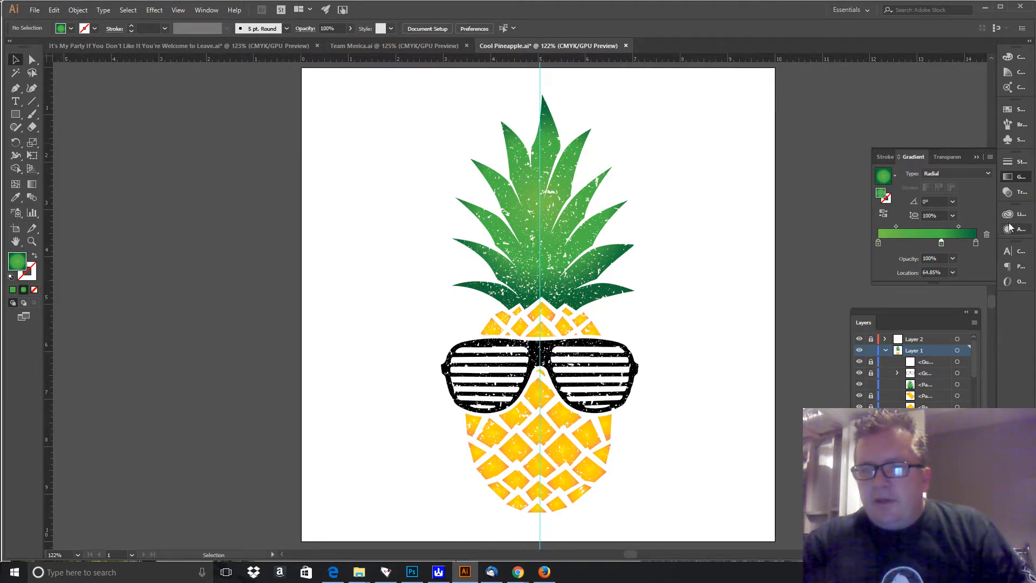
Try a linear gradient on the leaf crown.
{"action": "left_click", "coordinate": [985, 171]}
{"action": "left_click", "coordinate": [964, 181]}
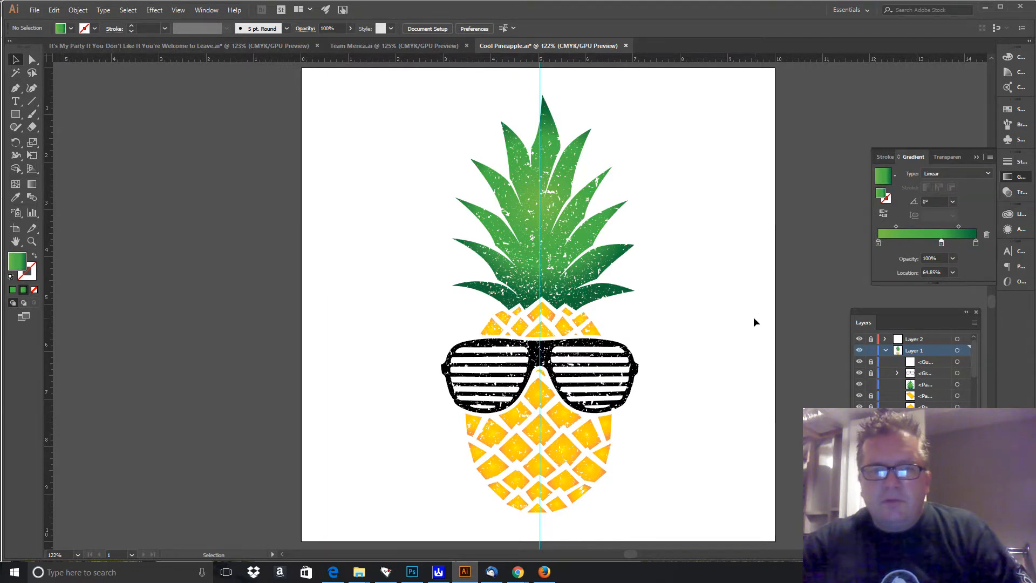
{"action": "left_click", "coordinate": [572, 246]}
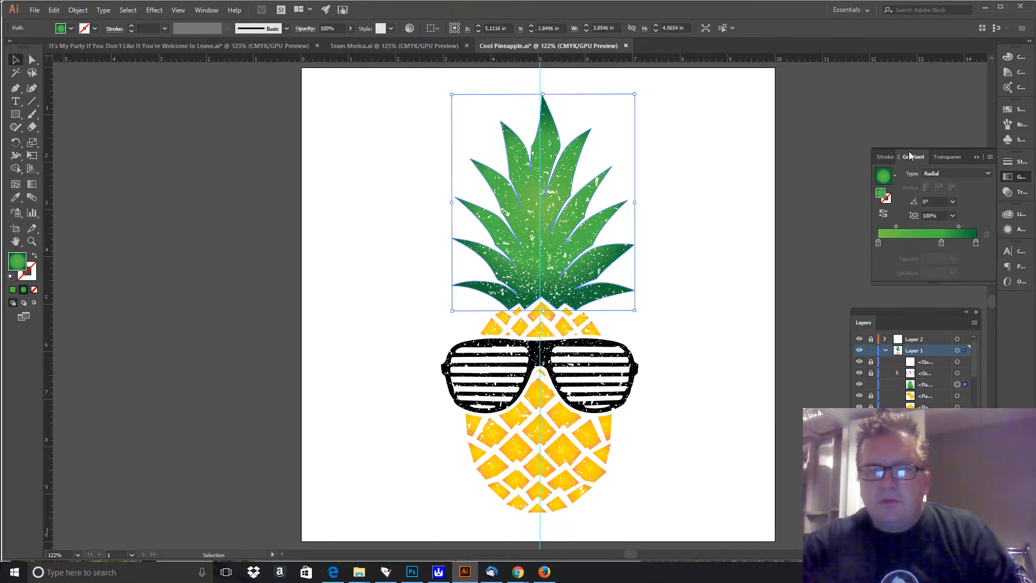
{"action": "left_click", "coordinate": [937, 173]}
{"action": "left_click", "coordinate": [936, 182]}
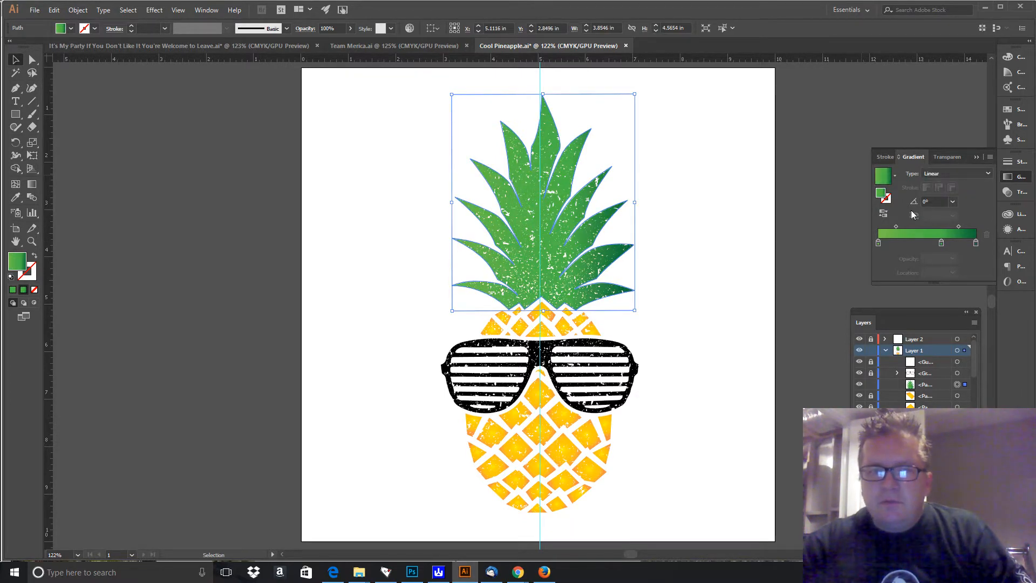
{"action": "left_click", "coordinate": [724, 339]}
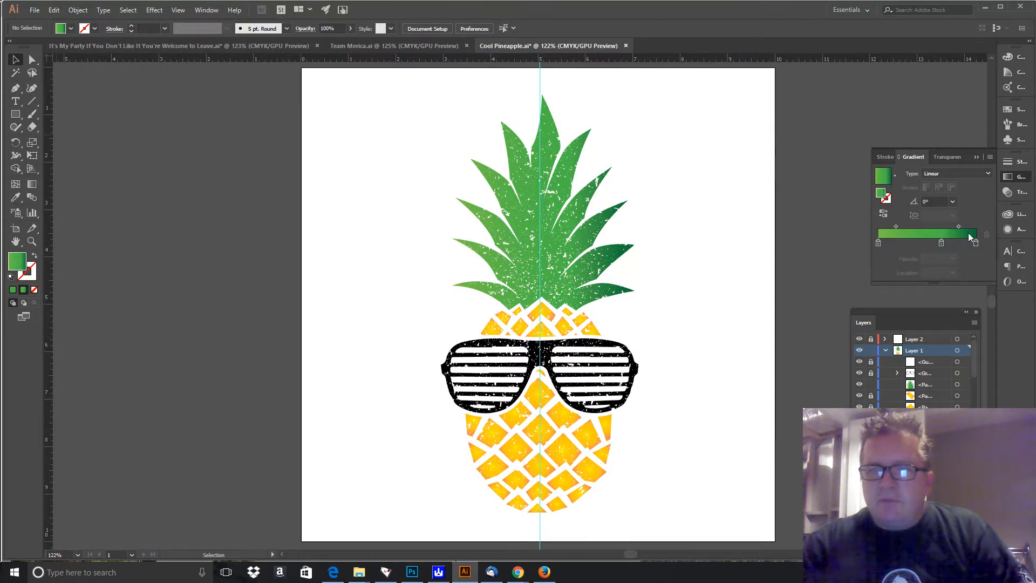
Switch the leaf crown's gradient back to radial.
{"action": "left_click", "coordinate": [956, 173]}
{"action": "left_click", "coordinate": [940, 196]}
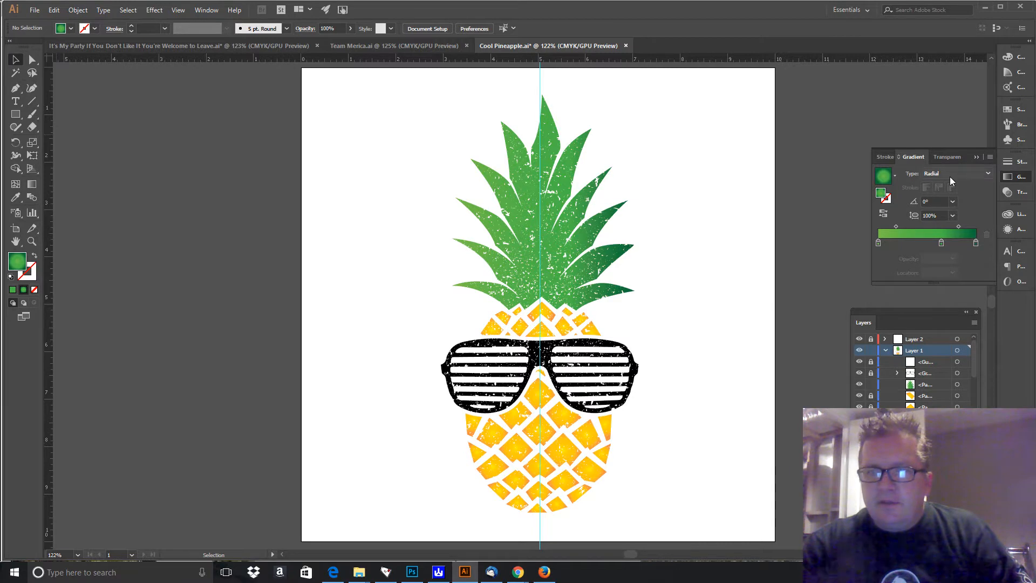
{"action": "left_click", "coordinate": [571, 282]}
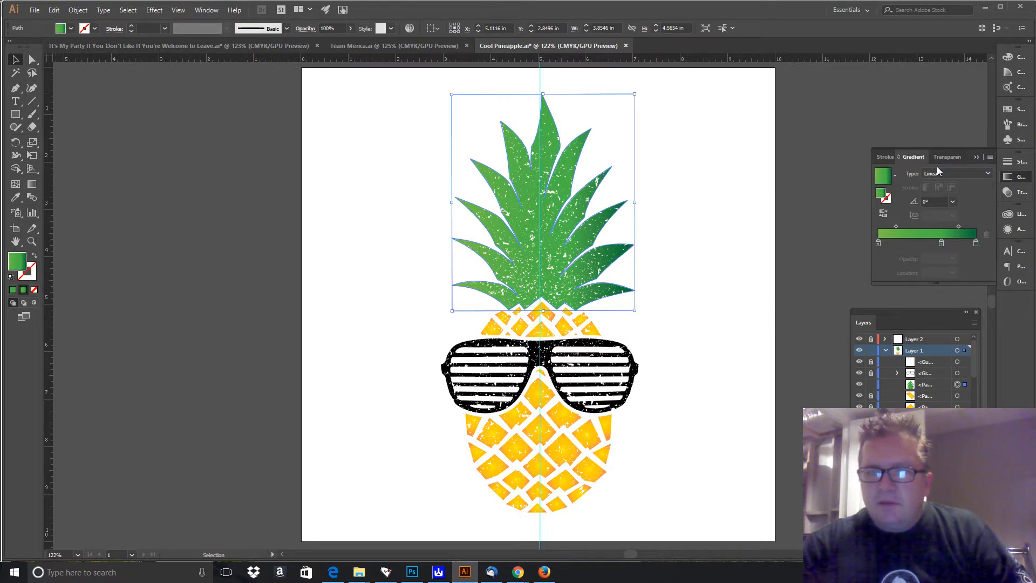
{"action": "left_click", "coordinate": [935, 177]}
{"action": "left_click", "coordinate": [939, 197]}
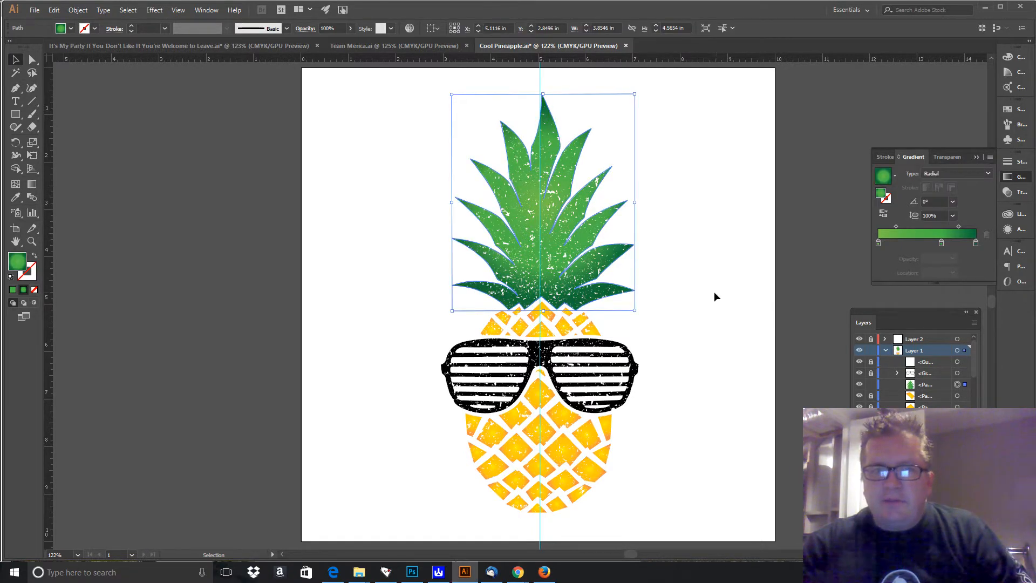
{"action": "left_click", "coordinate": [714, 297]}
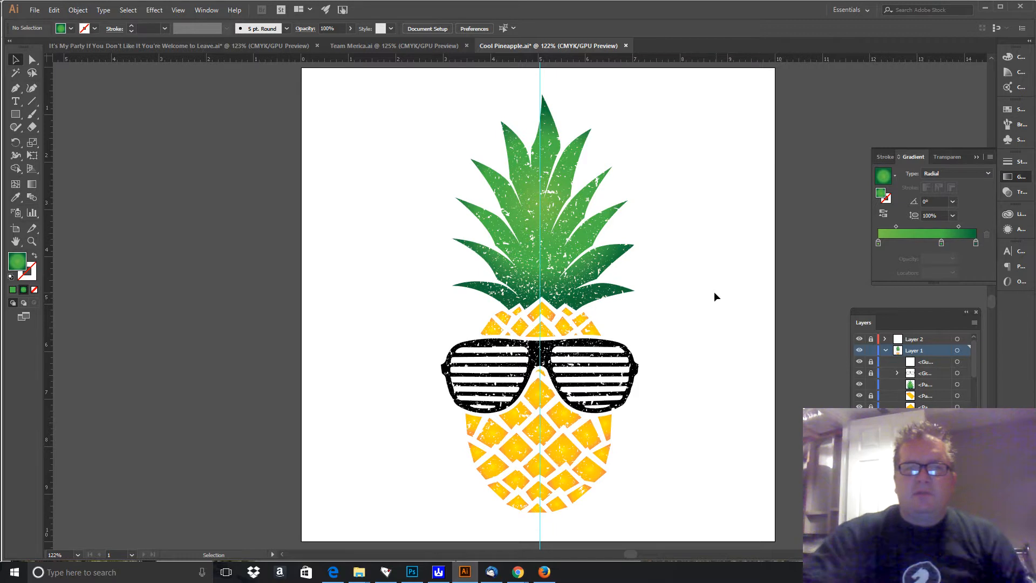
Change the leaf crown's gradient type from radial to linear.
{"action": "left_click", "coordinate": [942, 175]}
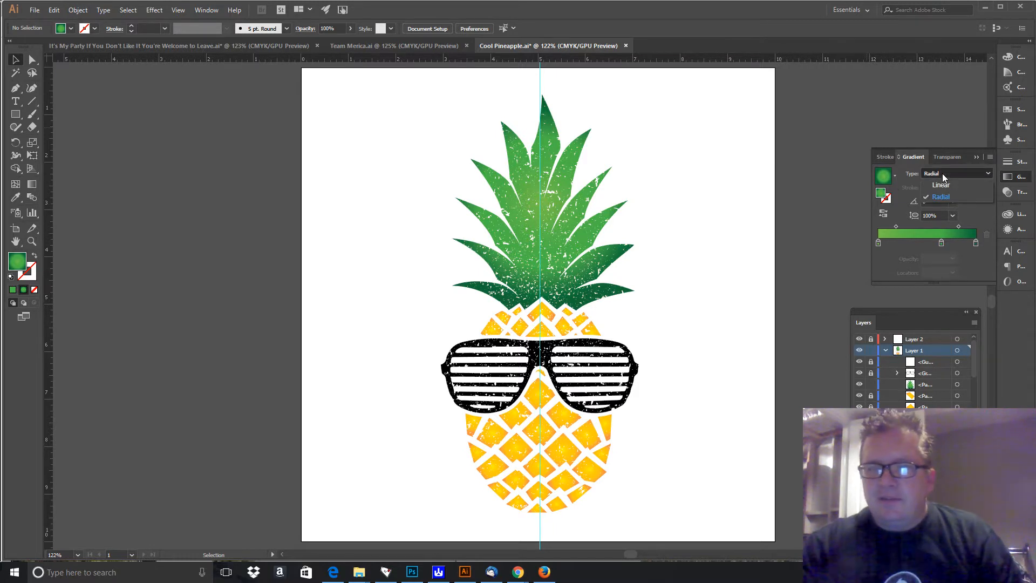
{"action": "left_click", "coordinate": [797, 200]}
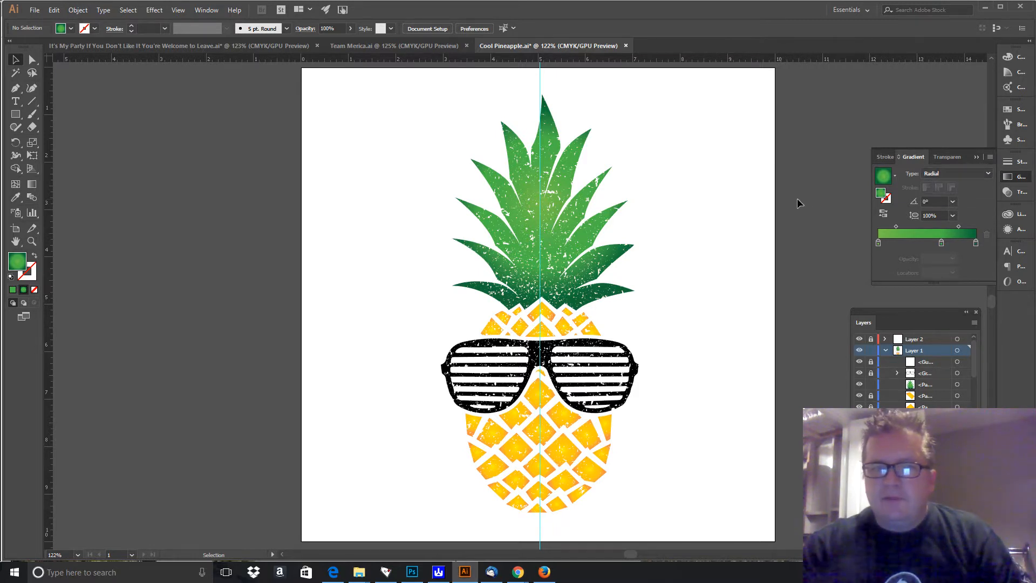
{"action": "left_click", "coordinate": [549, 291]}
{"action": "left_click", "coordinate": [949, 177]}
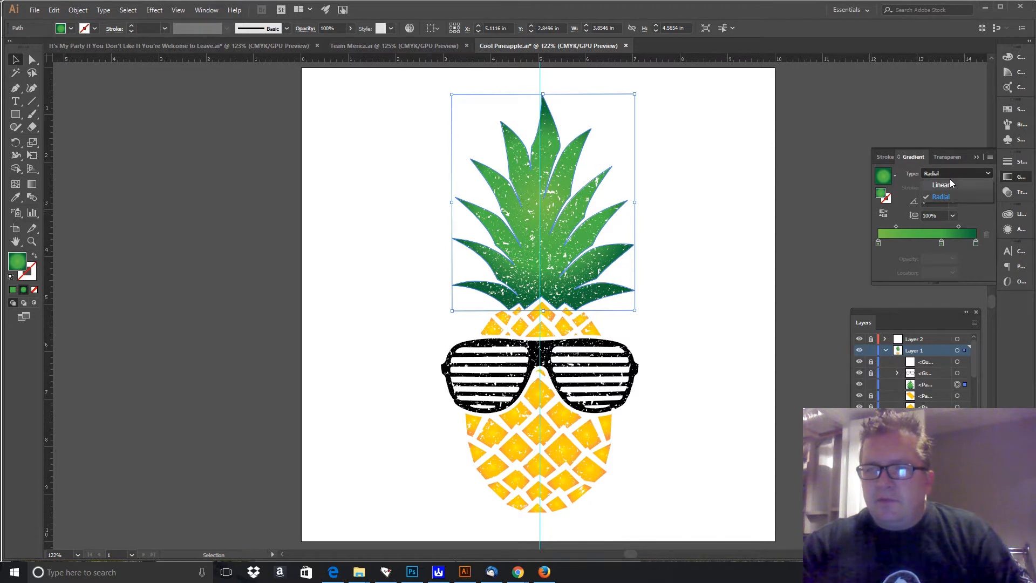
{"action": "left_click", "coordinate": [949, 184]}
{"action": "left_click", "coordinate": [691, 245]}
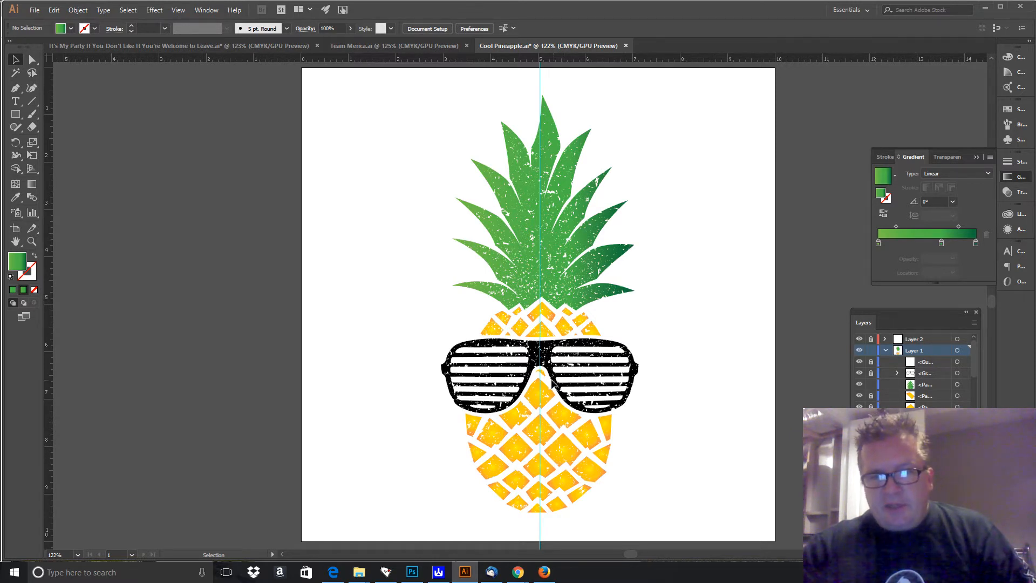
Recolor the leaf gradient's first stop light green, about C 44, M 0, Y 67, K 0, and move its middle stop to about 69%.
{"action": "left_click", "coordinate": [565, 284]}
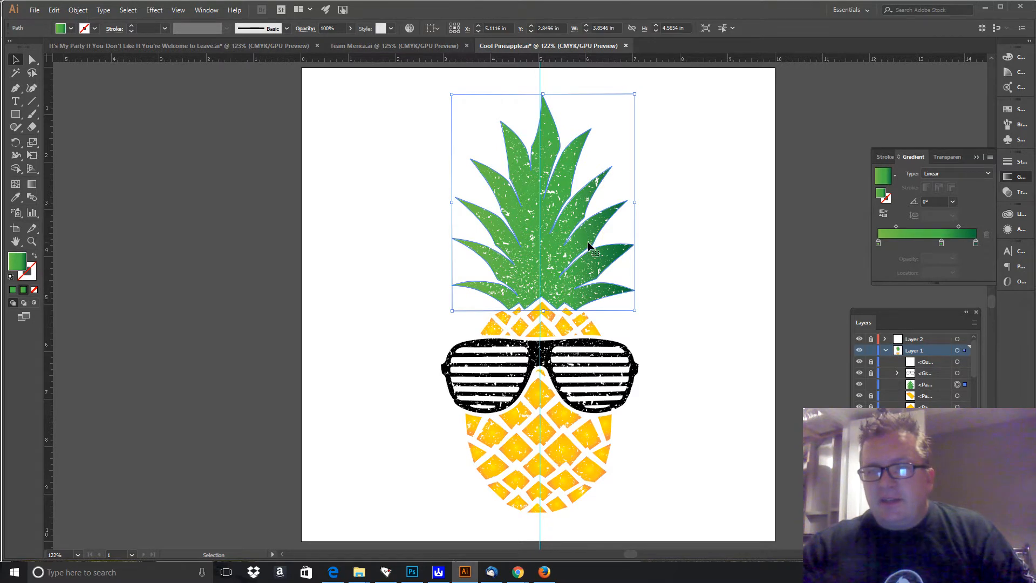
{"action": "left_click", "coordinate": [877, 244]}
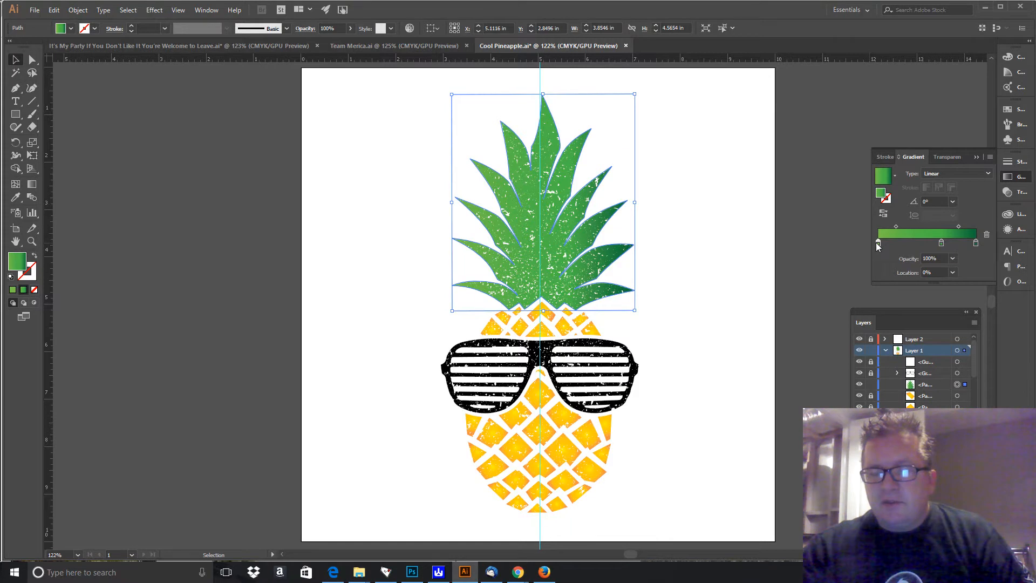
{"action": "double_click", "coordinate": [877, 243]}
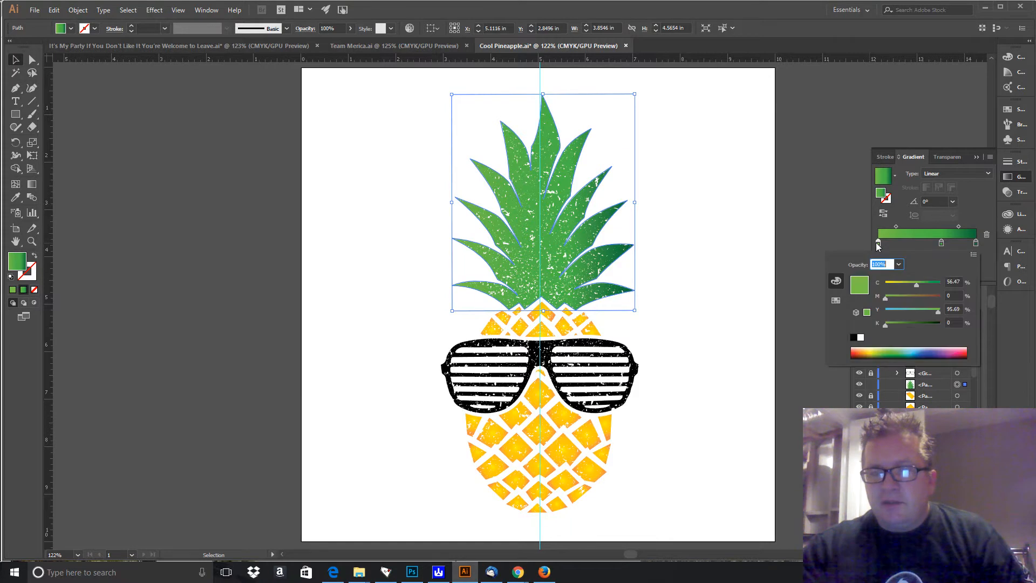
{"action": "left_click", "coordinate": [892, 346]}
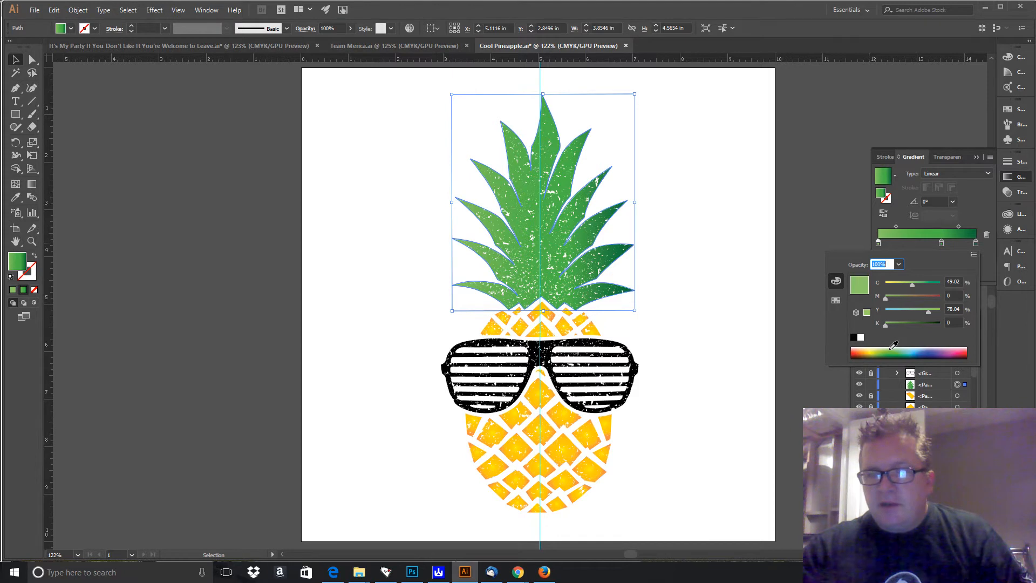
{"action": "left_click", "coordinate": [892, 345]}
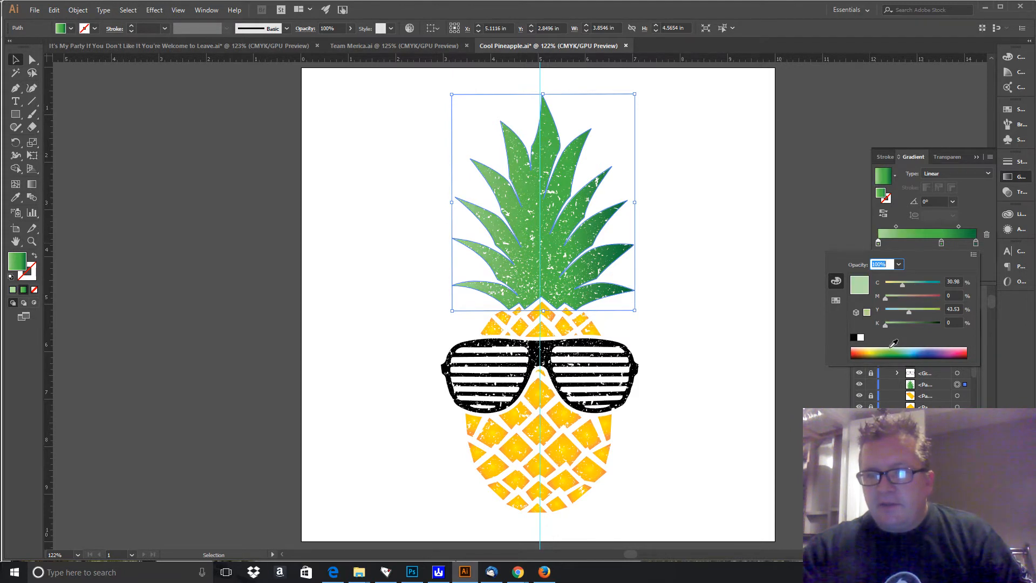
{"action": "left_click", "coordinate": [891, 345]}
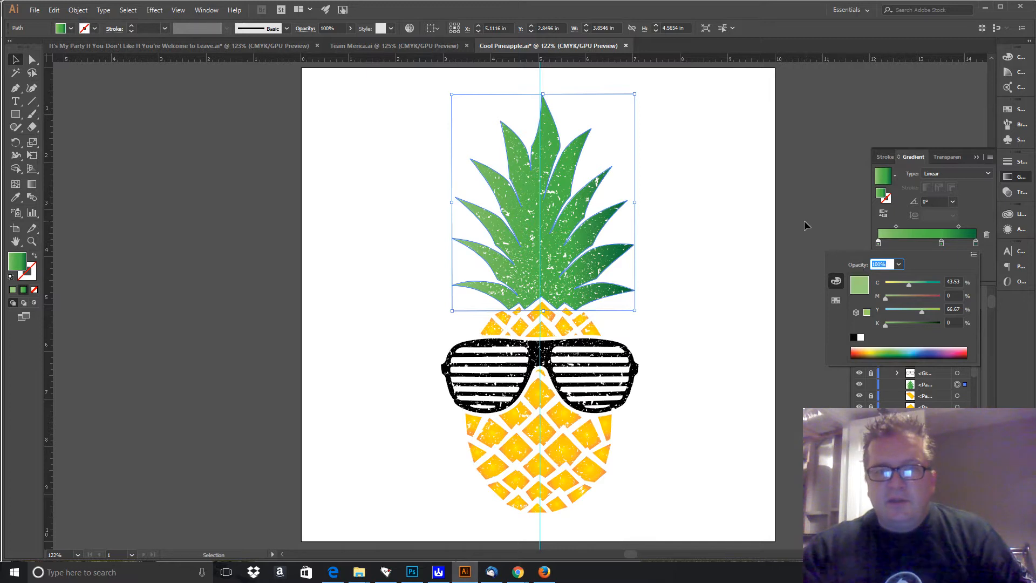
{"action": "left_click", "coordinate": [740, 232]}
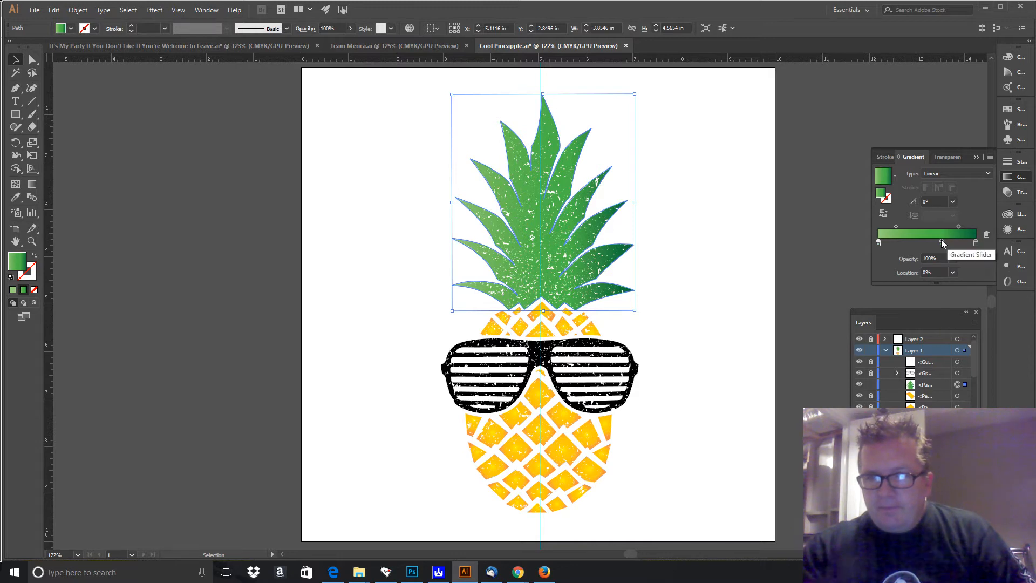
{"action": "left_click_drag", "start_coordinate": [940, 243], "coordinate": [944, 244]}
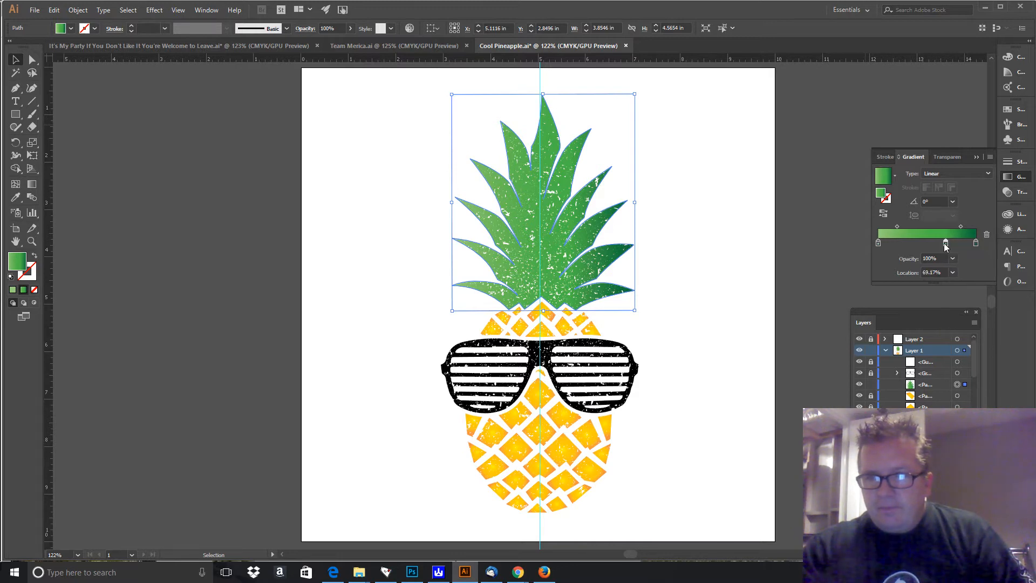
{"action": "left_click", "coordinate": [804, 270]}
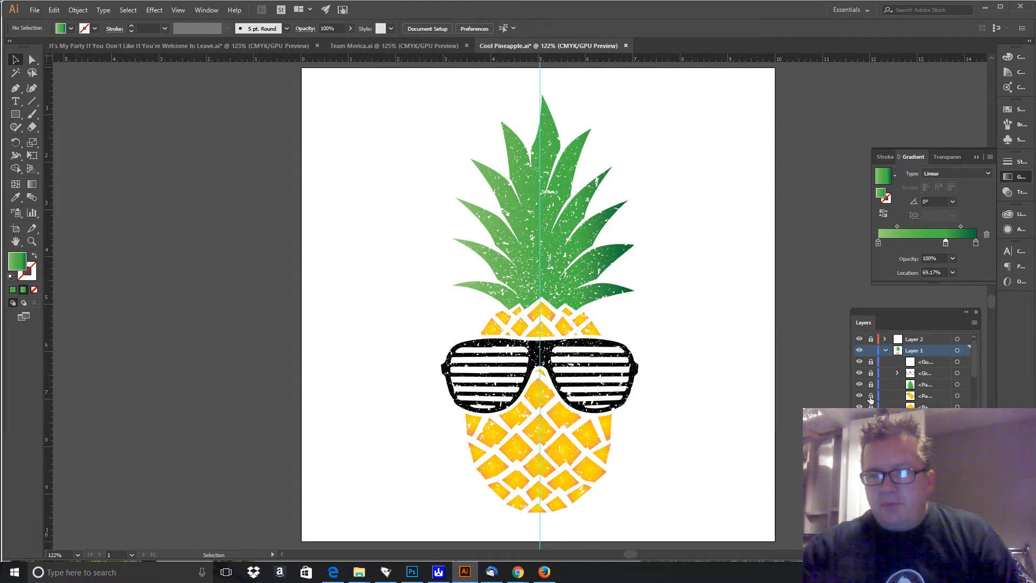
Select all the pineapple body segments and recolor their gradient's first stop pale yellow, about C 4, M 0, Y 69, K 0.
{"action": "scroll", "coordinate": [869, 387], "scroll_direction": "down", "scroll_amount": 5}
{"action": "scroll", "coordinate": [912, 370], "scroll_direction": "down", "scroll_amount": 3}
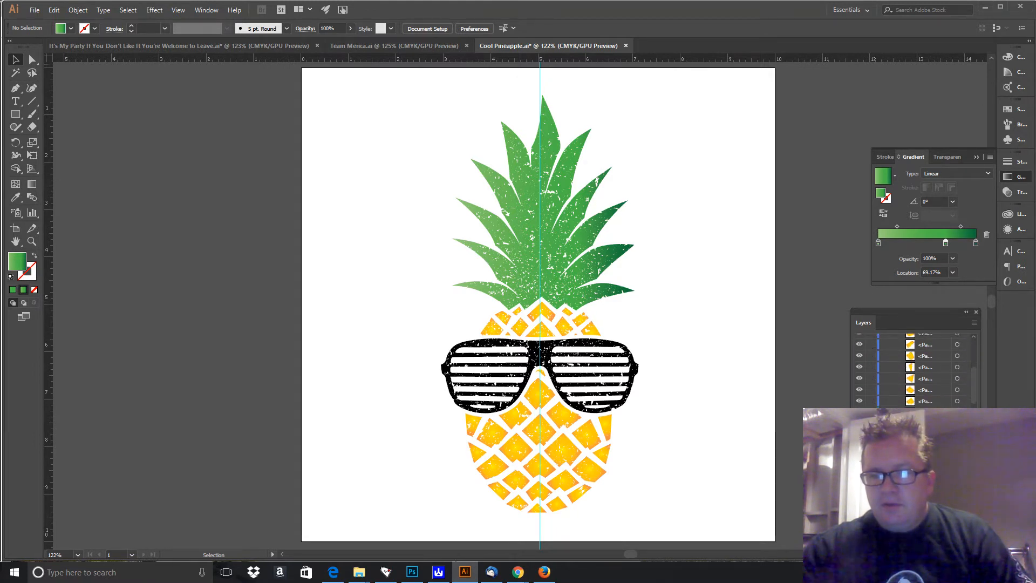
{"action": "scroll", "coordinate": [917, 369], "scroll_direction": "up", "scroll_amount": 4}
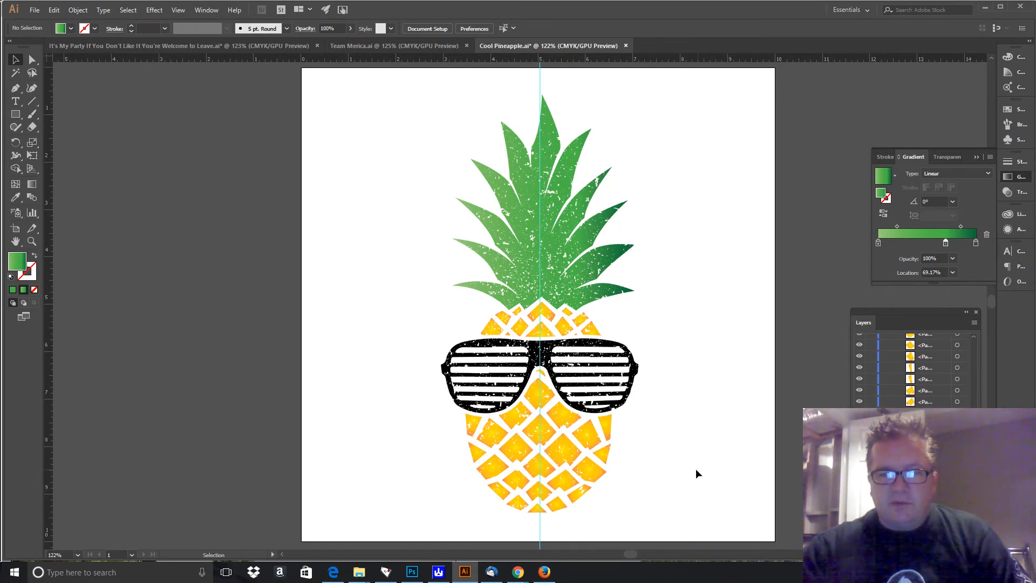
{"action": "left_click_drag", "start_coordinate": [637, 521], "coordinate": [365, 297]}
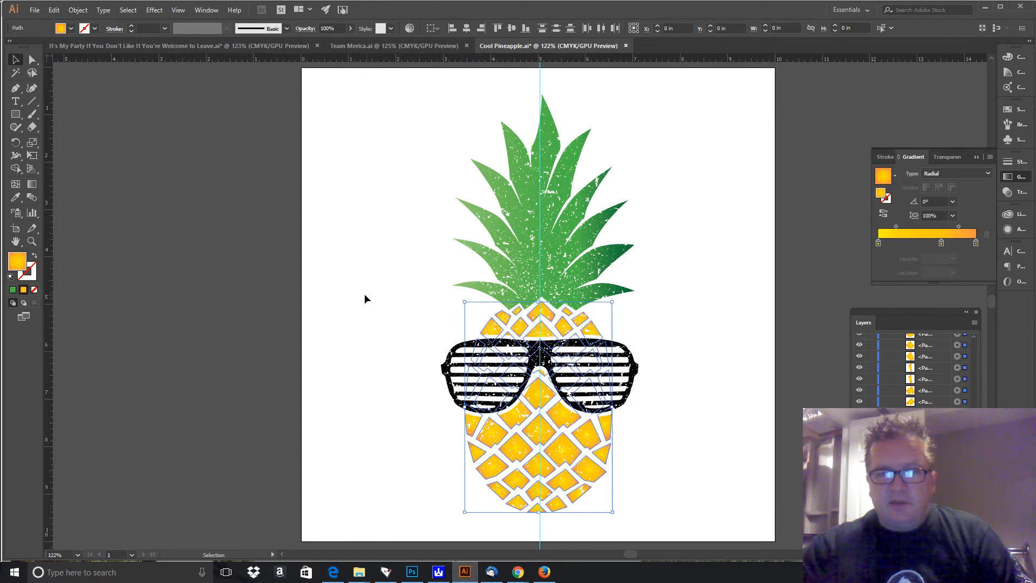
{"action": "double_click", "coordinate": [877, 243]}
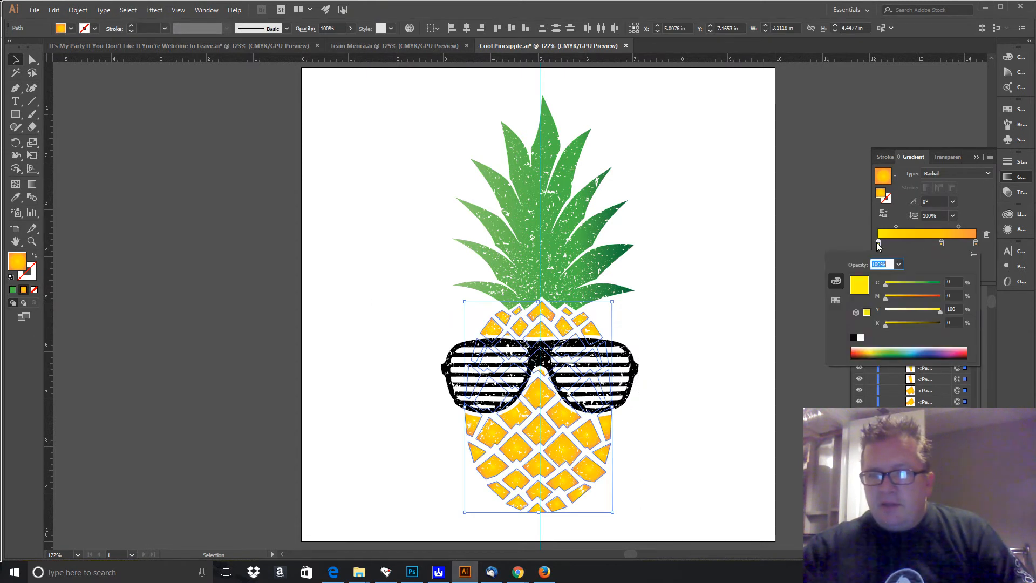
{"action": "left_click", "coordinate": [869, 349]}
{"action": "left_click_drag", "start_coordinate": [868, 347], "coordinate": [867, 349]}
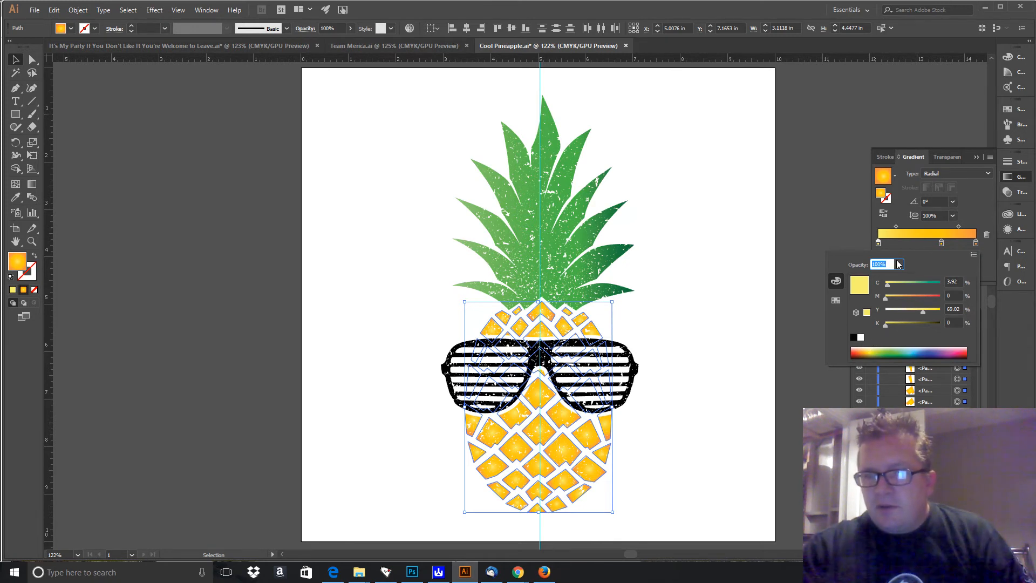
Recolor the body gradient's middle stop to bright yellow, about C 3, M 0, Y 92, K 0.
{"action": "left_click", "coordinate": [941, 243]}
{"action": "double_click", "coordinate": [940, 244]}
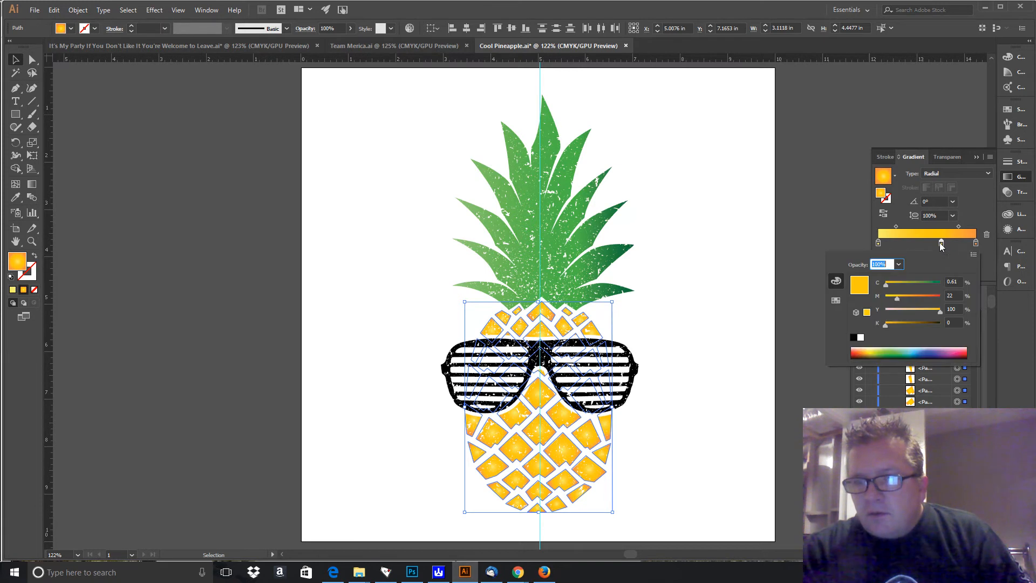
{"action": "left_click", "coordinate": [869, 350]}
{"action": "left_click", "coordinate": [869, 348]}
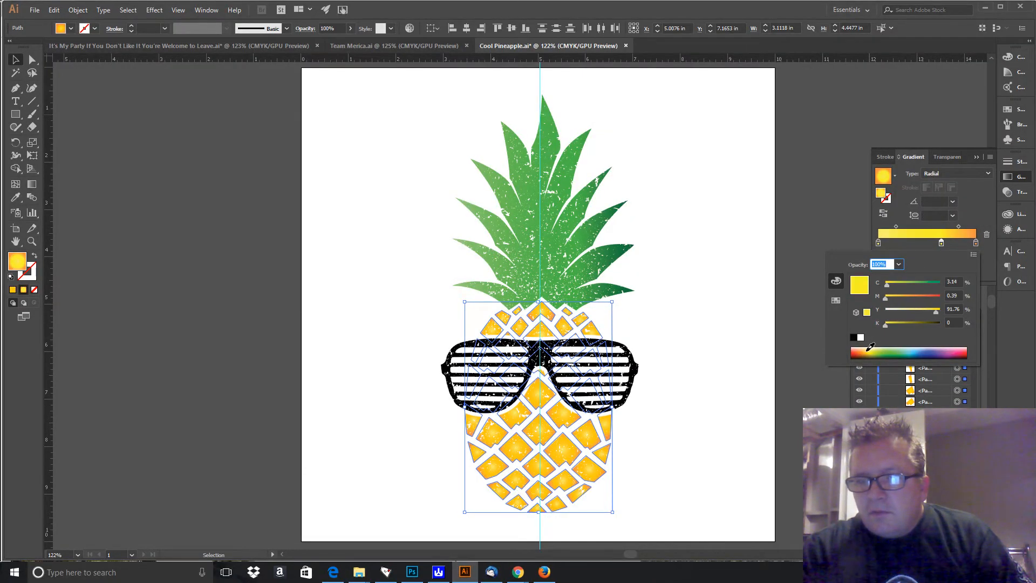
{"action": "left_click", "coordinate": [703, 405]}
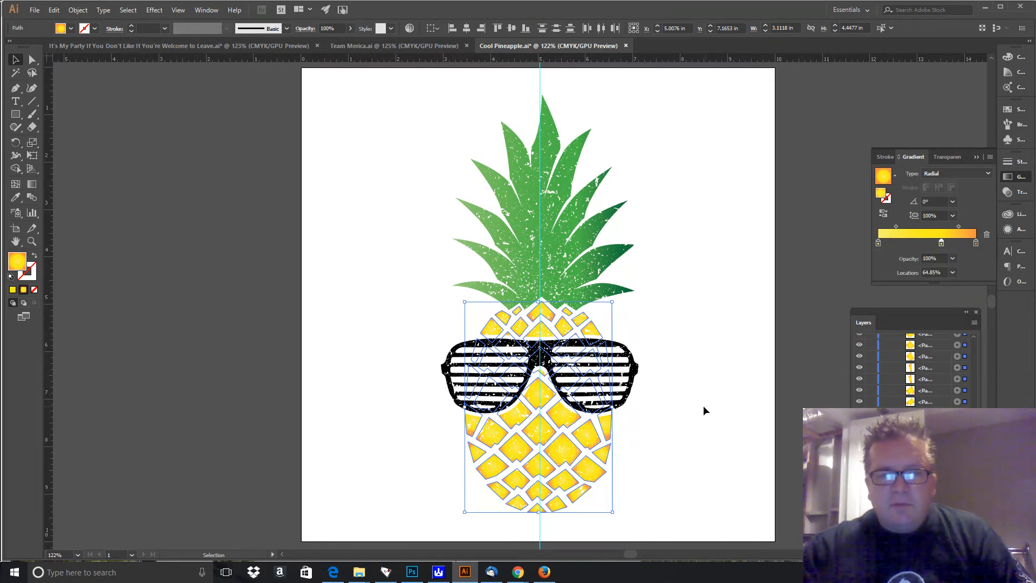
Recolor the body gradient's outer stop golden orange, about C 9, M 31, Y 100, K 0, and move the middle stop to about 61%.
{"action": "left_click", "coordinate": [975, 243]}
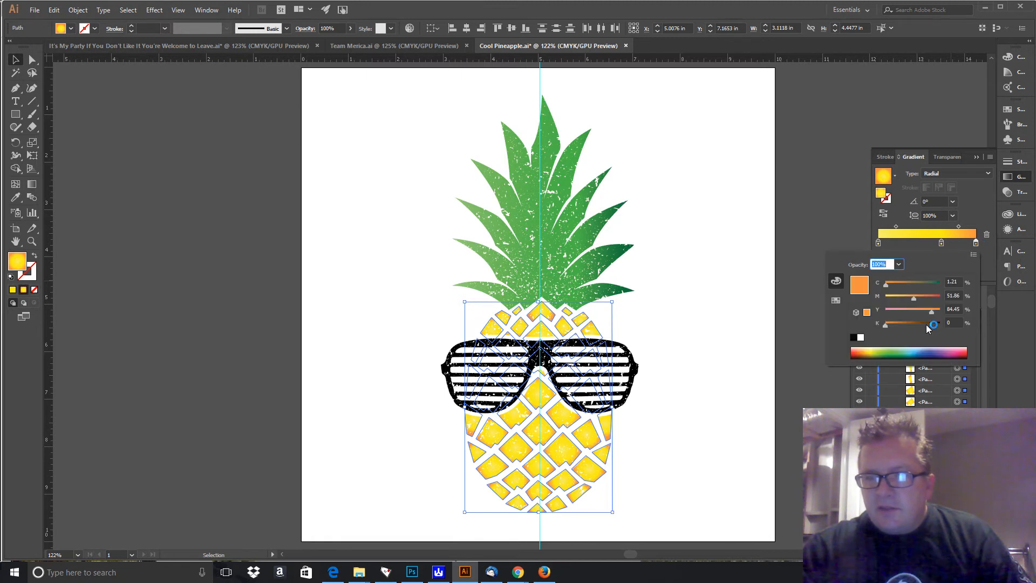
{"action": "left_click", "coordinate": [866, 351]}
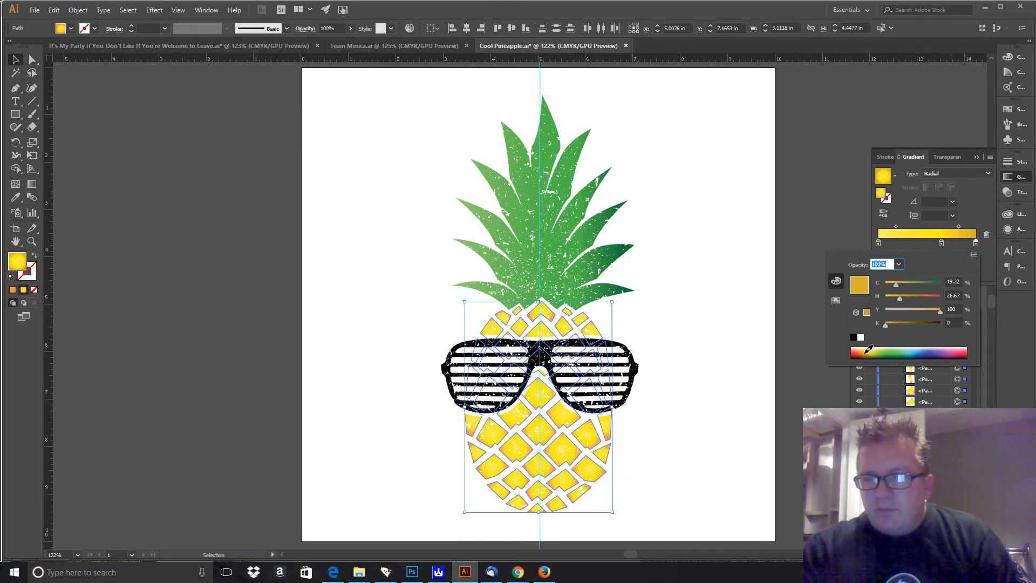
{"action": "left_click", "coordinate": [866, 351]}
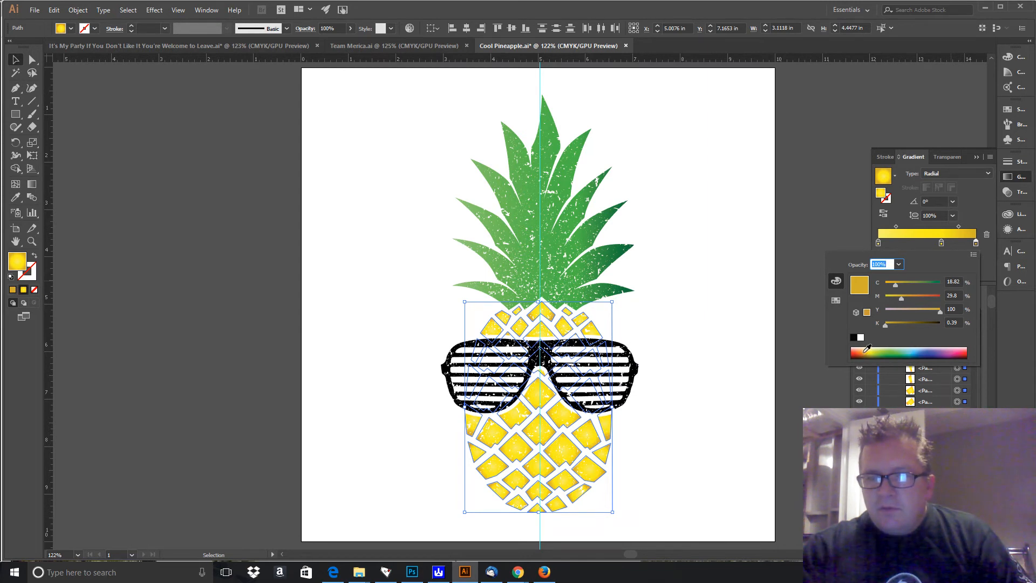
{"action": "left_click", "coordinate": [867, 351]}
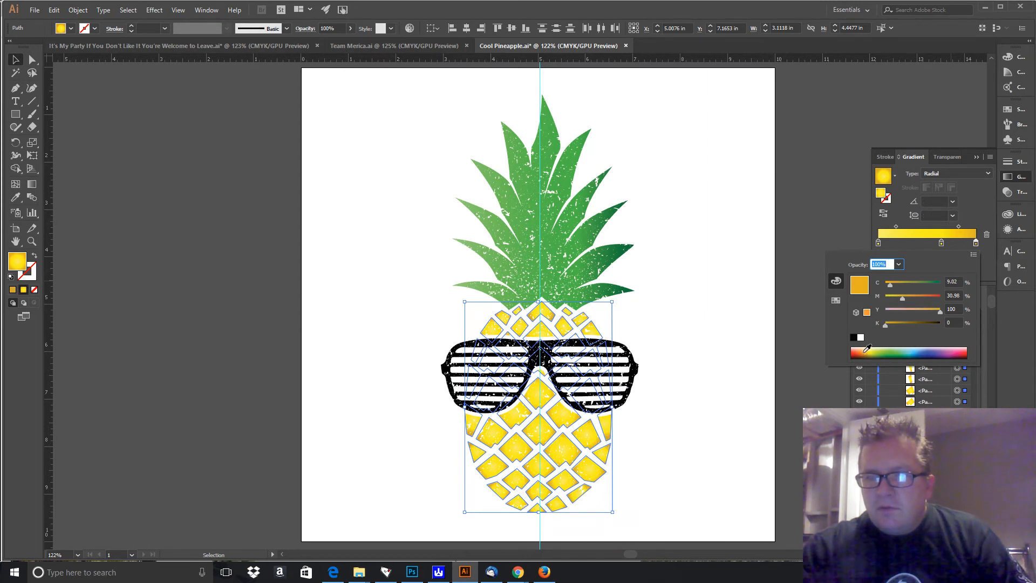
{"action": "left_click", "coordinate": [752, 392]}
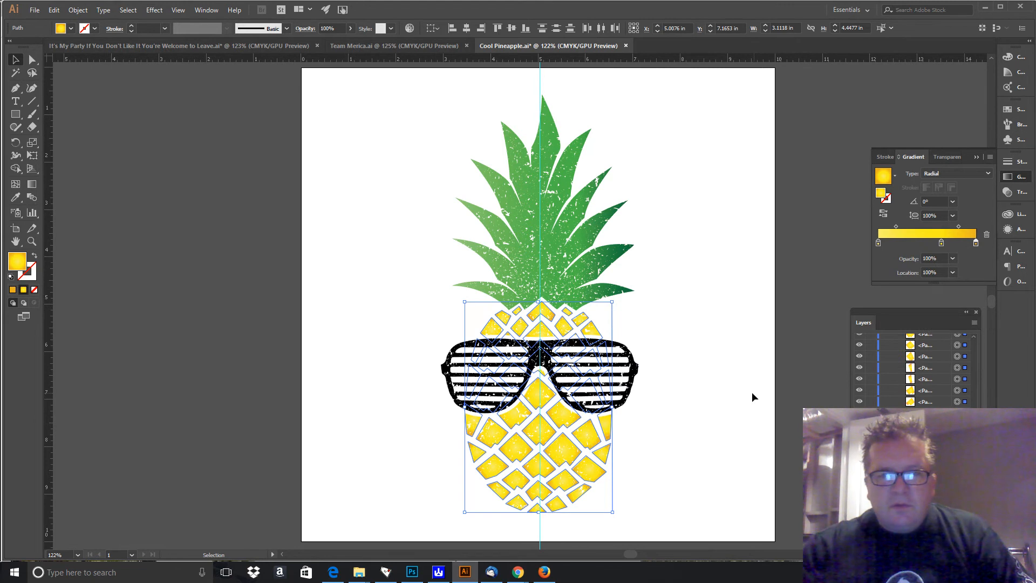
{"action": "left_click", "coordinate": [752, 341]}
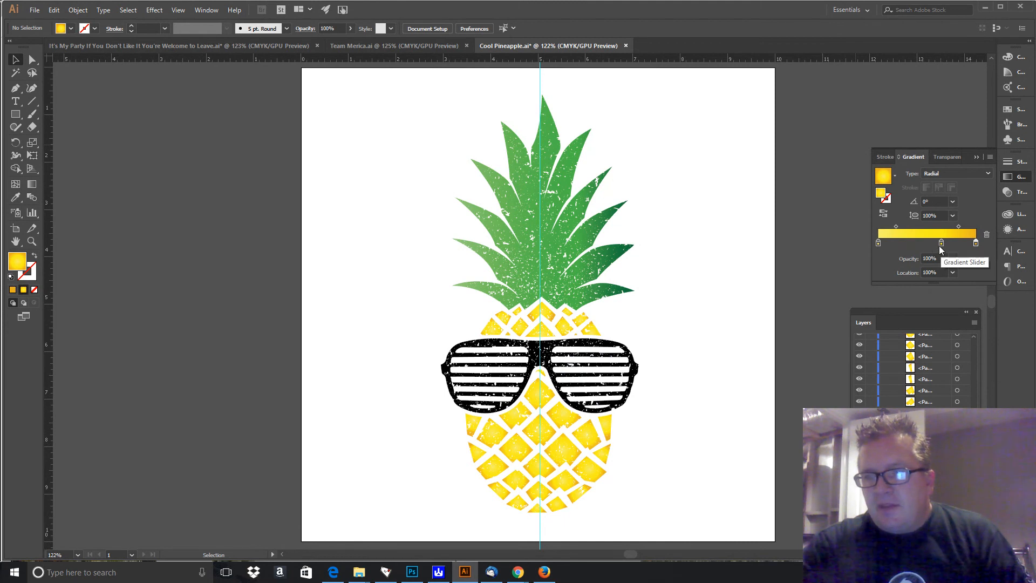
{"action": "left_click_drag", "start_coordinate": [940, 244], "coordinate": [936, 245]}
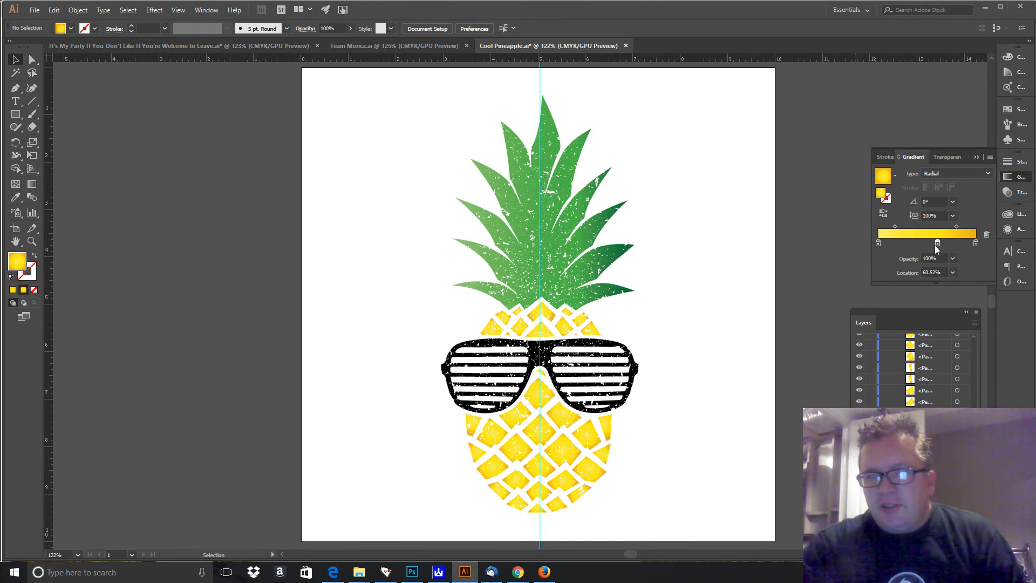